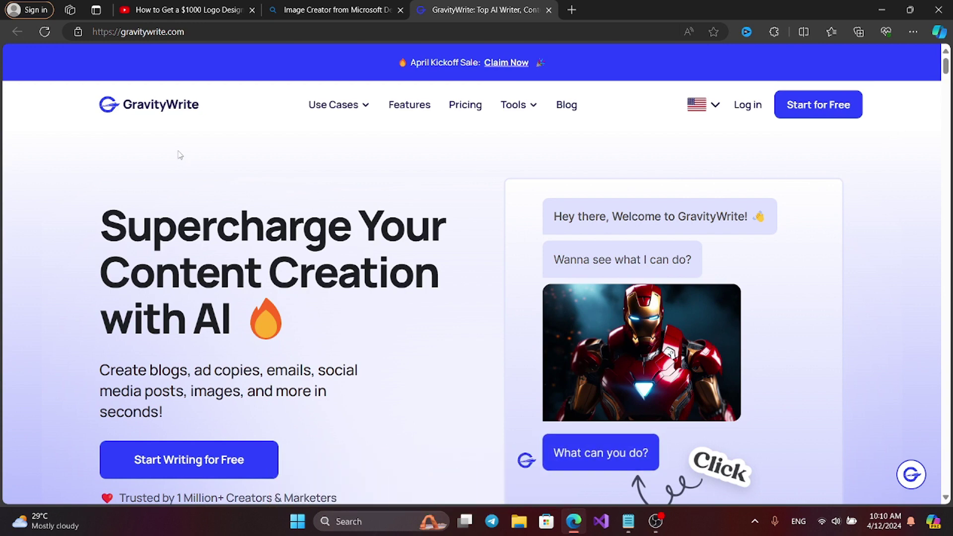
Enter the GravityWrite dashboard and open the Logo Design Ideas tool from the Image Prompts category.
{"action": "left_click", "coordinate": [209, 460]}
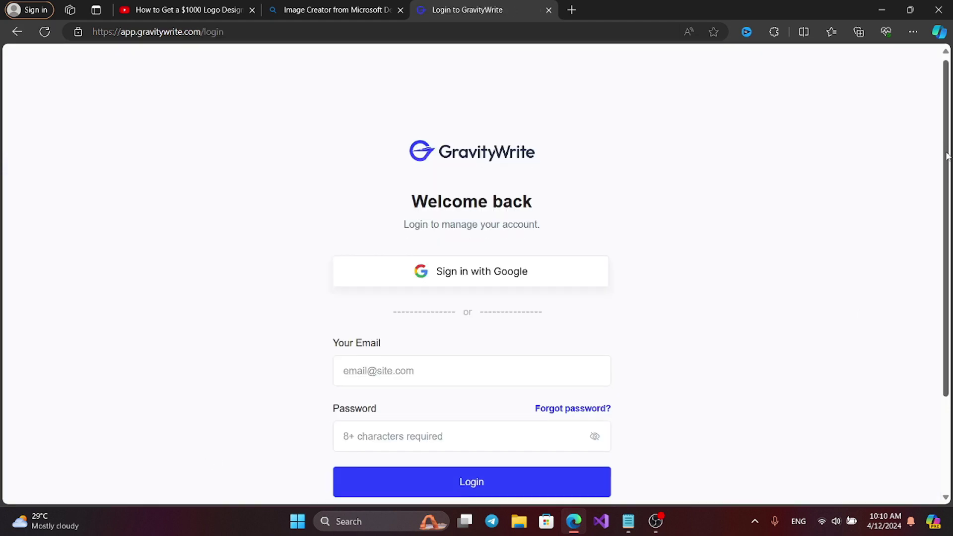
{"action": "scroll", "coordinate": [677, 268], "scroll_direction": "down", "scroll_amount": 2}
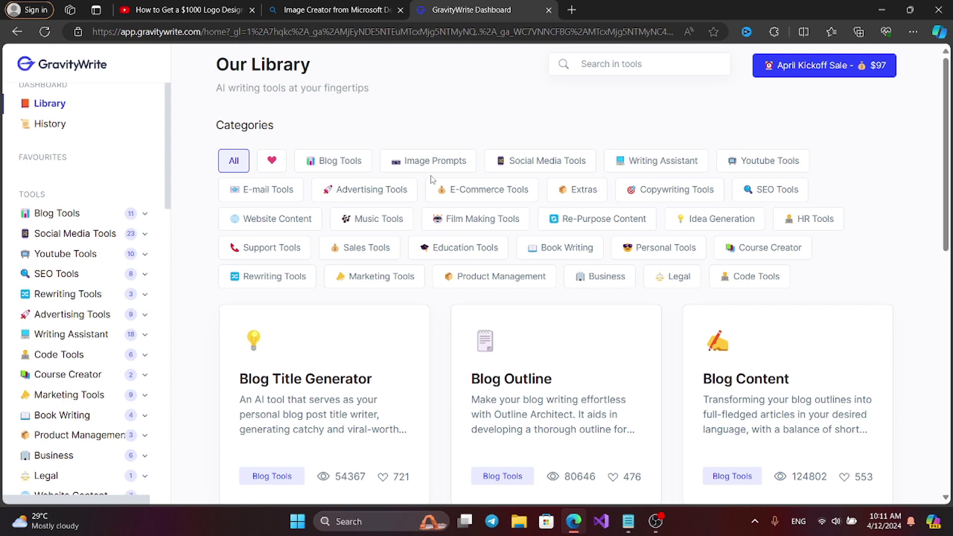
{"action": "left_click_drag", "start_coordinate": [170, 175], "coordinate": [185, 345]}
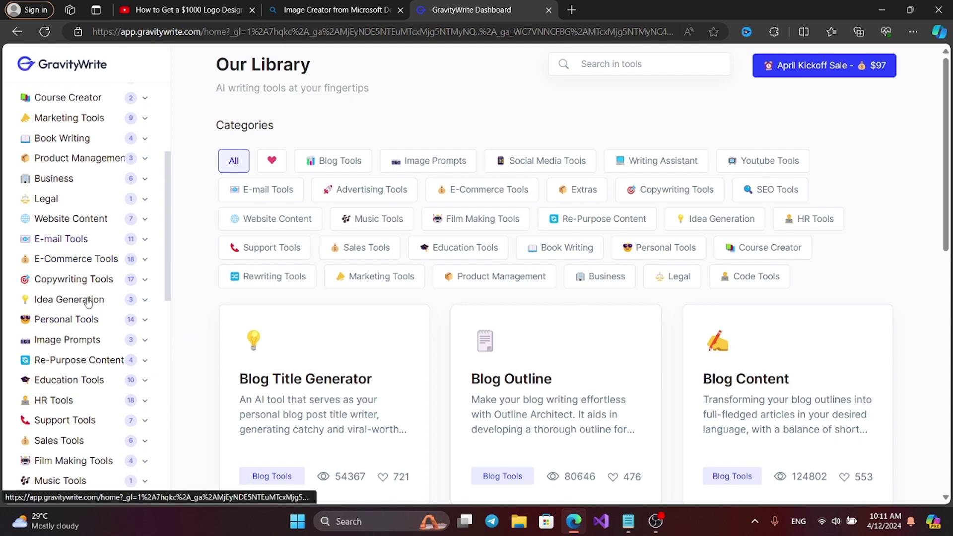
{"action": "left_click", "coordinate": [144, 341]}
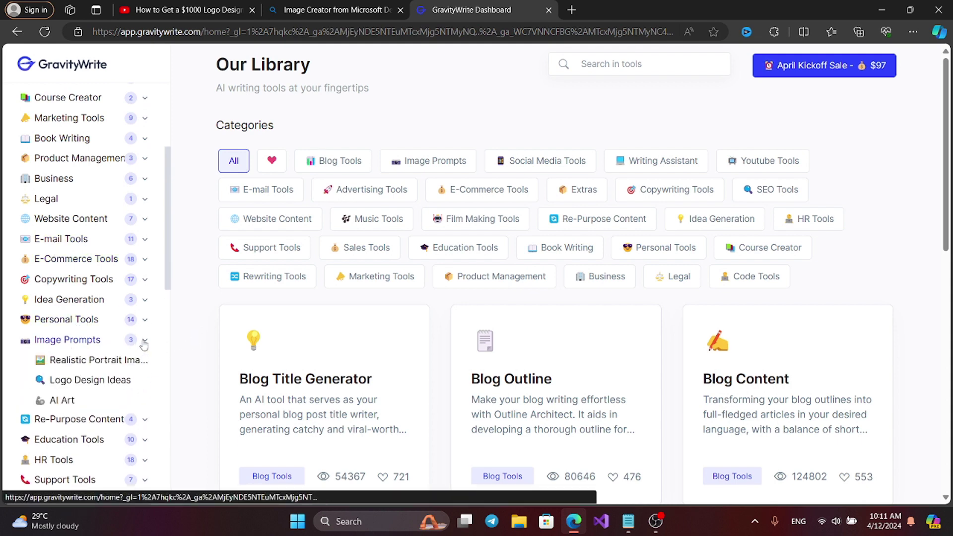
{"action": "left_click", "coordinate": [93, 381]}
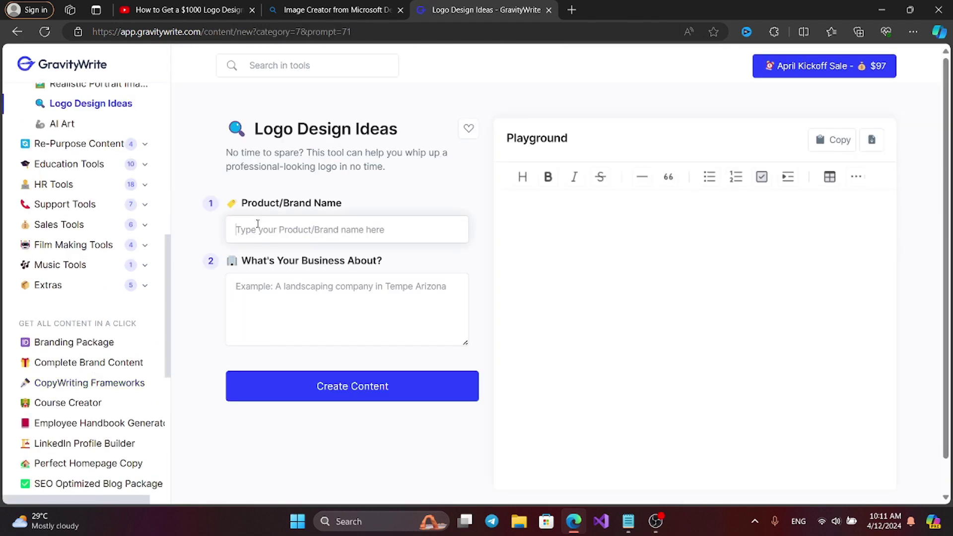
Set the product/brand name to K.
{"action": "key", "text": "Caps_Lock"}
{"action": "type", "text": "K"}
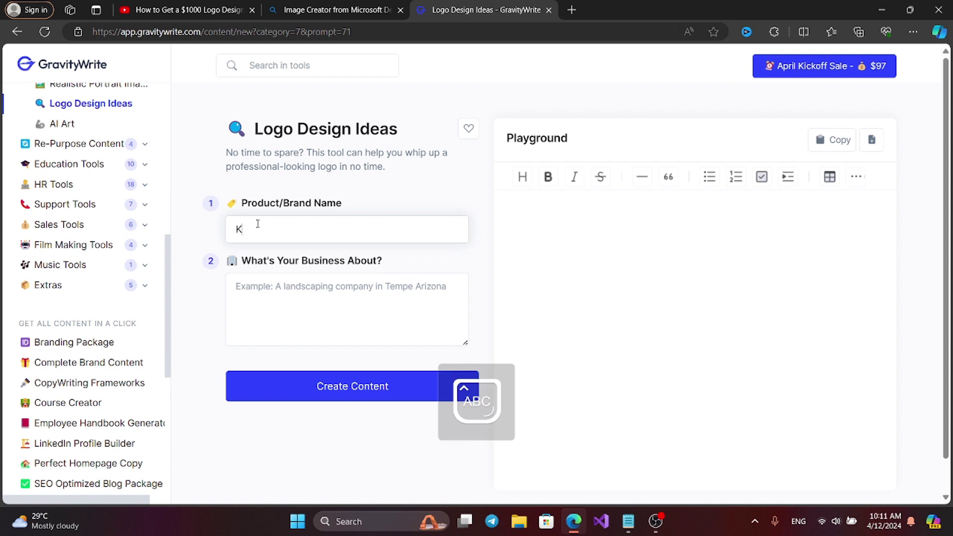
{"action": "key", "text": "Caps_Lock"}
Describe the business as "K is a beauty saloon" and generate the logo ideas.
{"action": "left_click", "coordinate": [284, 292]}
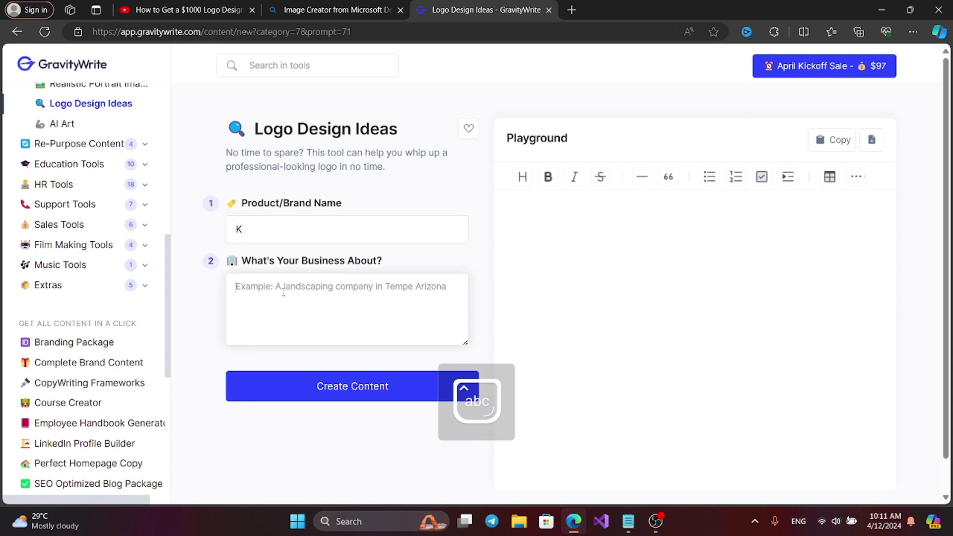
{"action": "type", "text": "K l"}
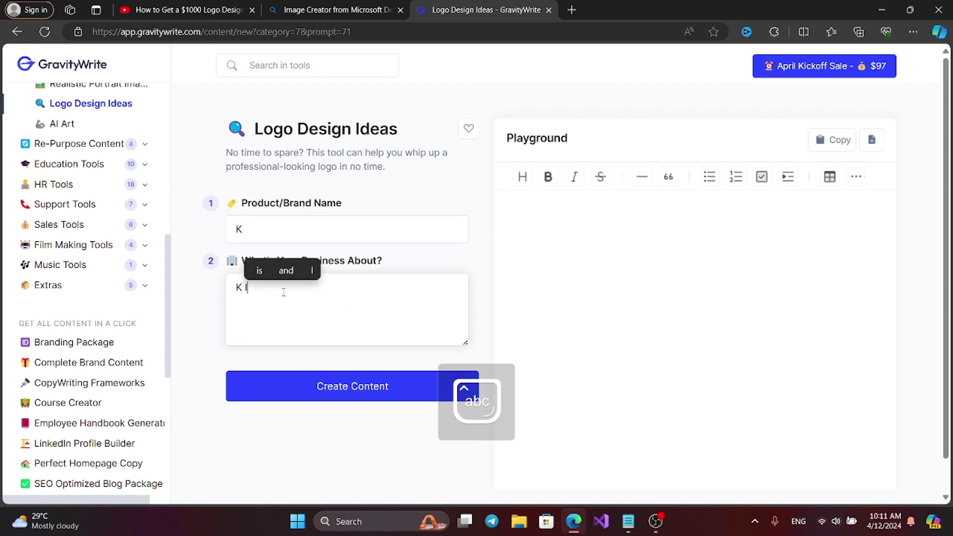
{"action": "type", "text": "ette"}
{"action": "key", "text": "BackSpace"}
{"action": "key", "text": "BackSpace"}
{"action": "key", "text": "BackSpace"}
{"action": "key", "text": "BackSpace"}
{"action": "key", "text": "BackSpace"}
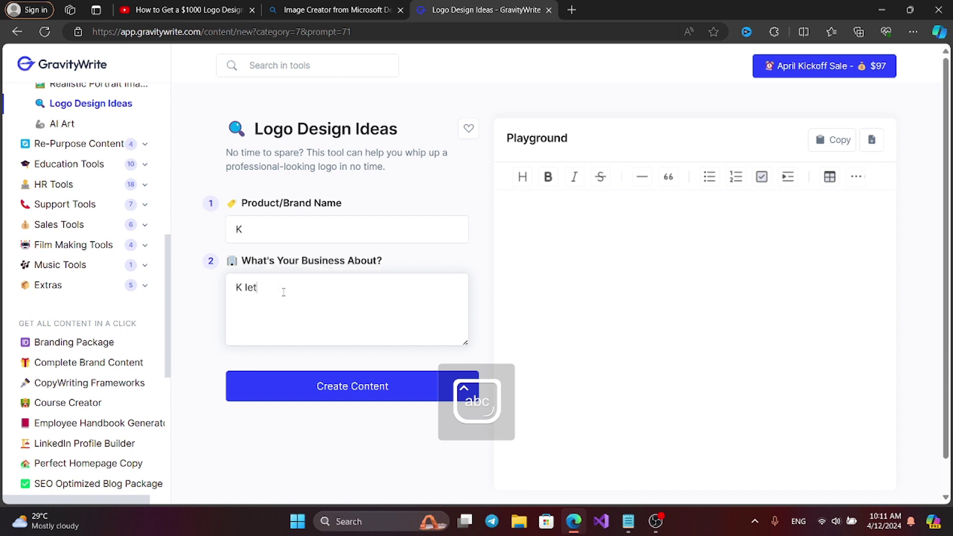
{"action": "type", "text": "is a beauty salo"}
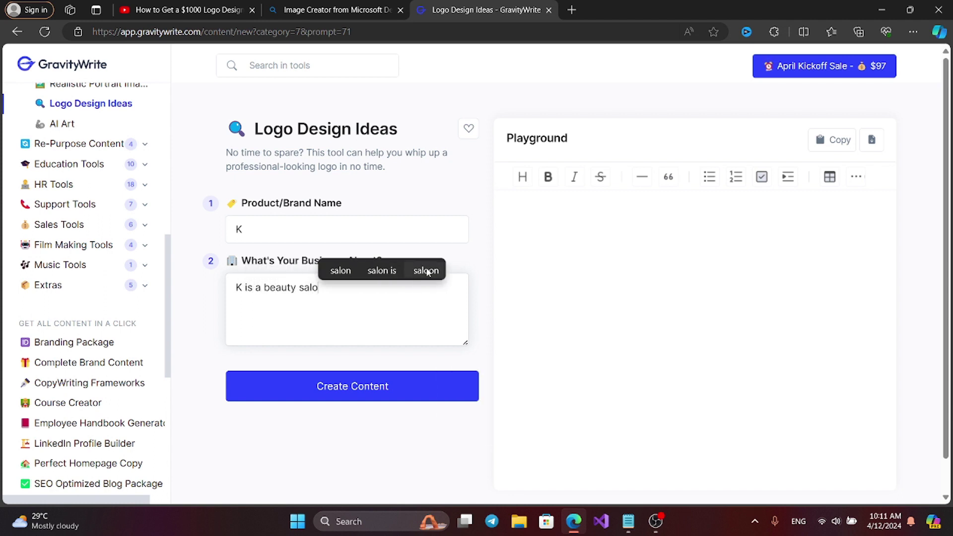
{"action": "left_click", "coordinate": [427, 271]}
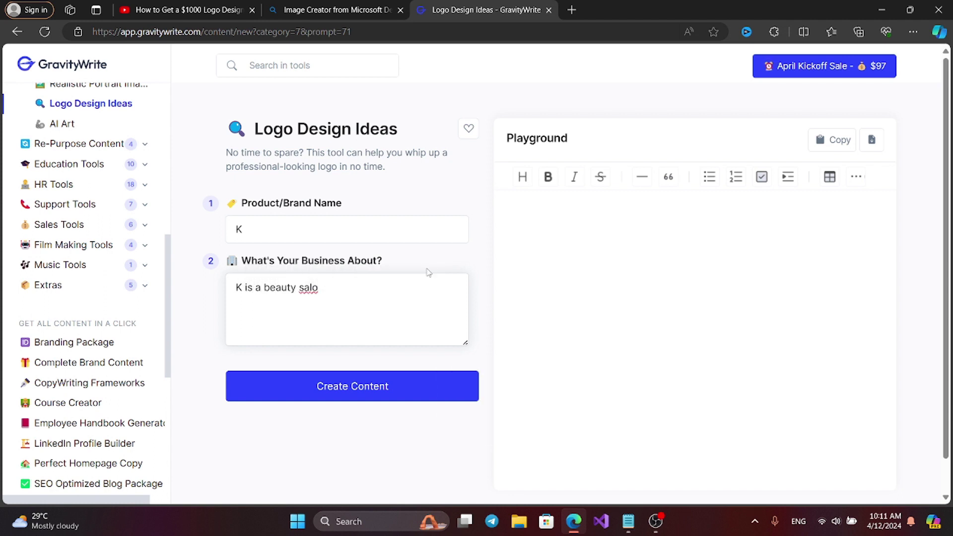
{"action": "left_click", "coordinate": [350, 385]}
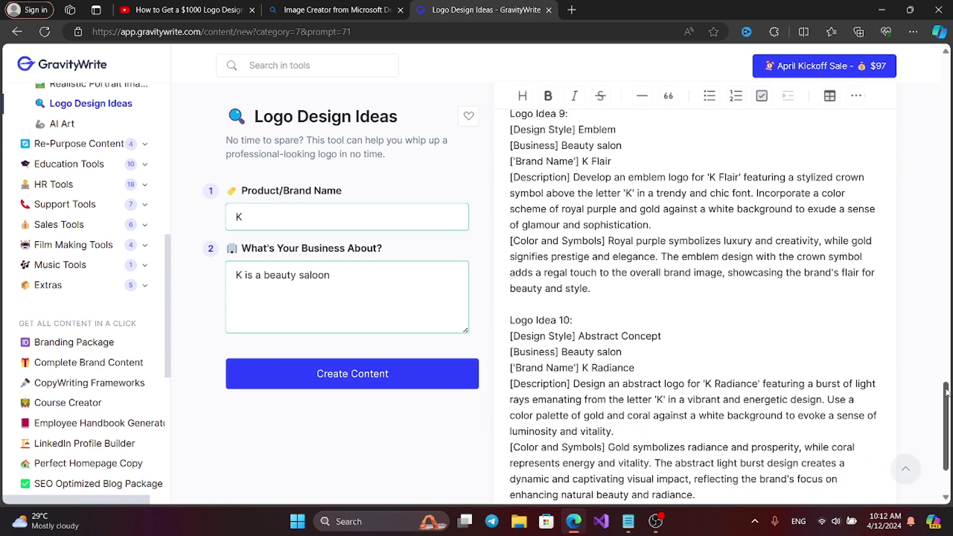
Copy the full description text of Logo Idea 1 from the generated content.
{"action": "left_click_drag", "start_coordinate": [947, 392], "coordinate": [947, 133]}
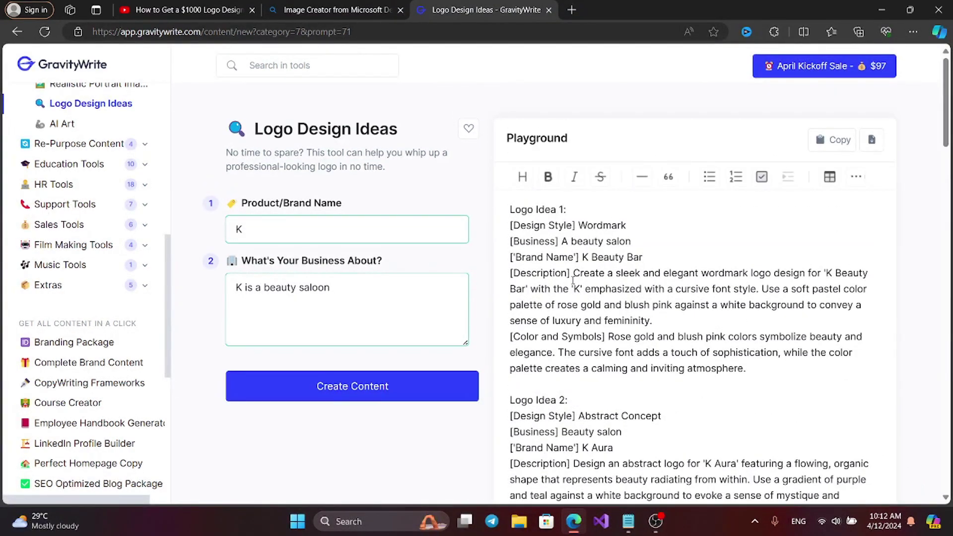
{"action": "left_click_drag", "start_coordinate": [574, 271], "coordinate": [654, 319]}
{"action": "right_click", "coordinate": [650, 320]}
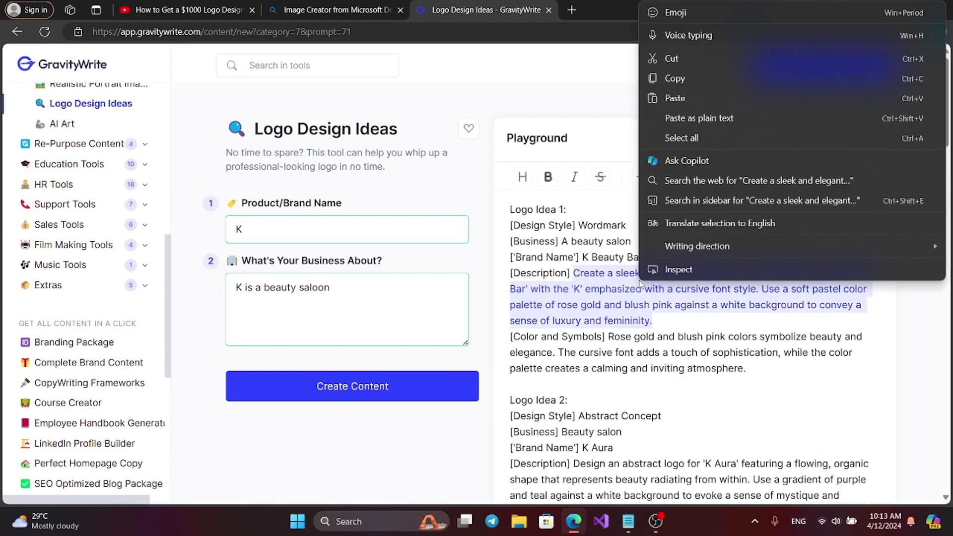
{"action": "left_click", "coordinate": [682, 79]}
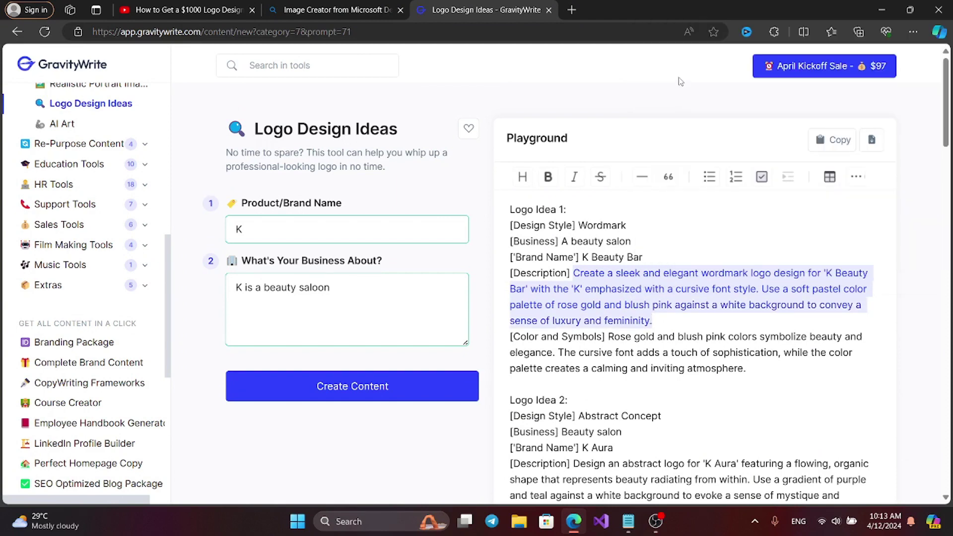
Switch to the Image Creator from Microsoft Designer page and sign in with a personal account.
{"action": "left_click", "coordinate": [305, 11]}
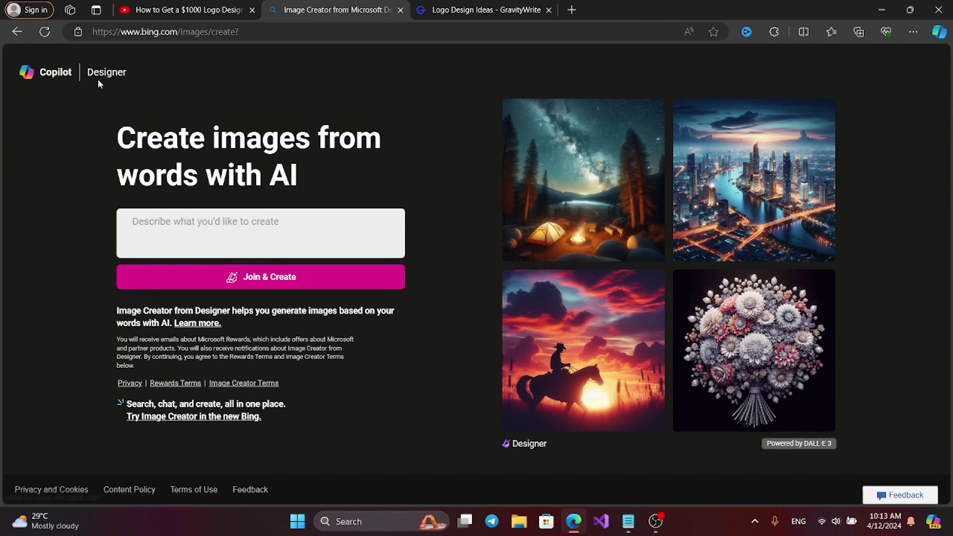
{"action": "left_click", "coordinate": [263, 279]}
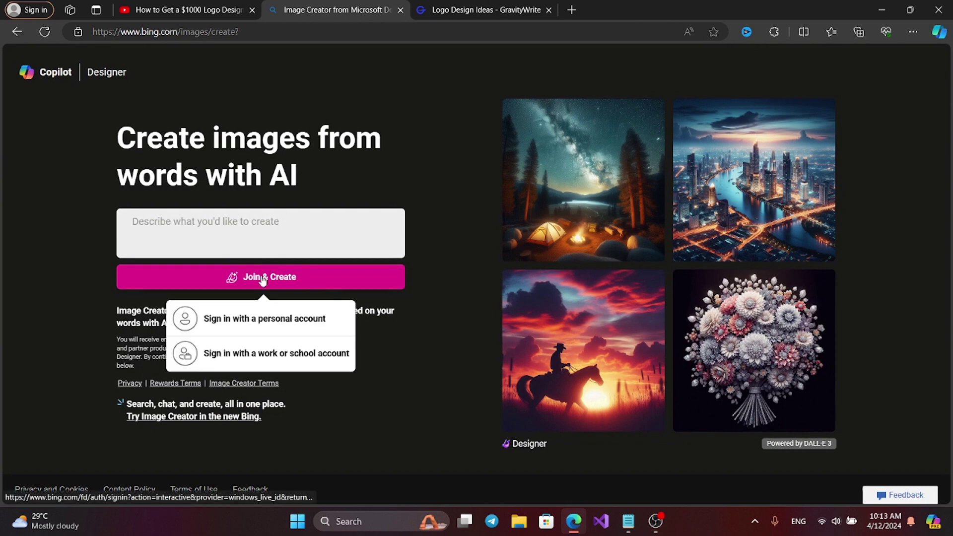
{"action": "left_click", "coordinate": [248, 320]}
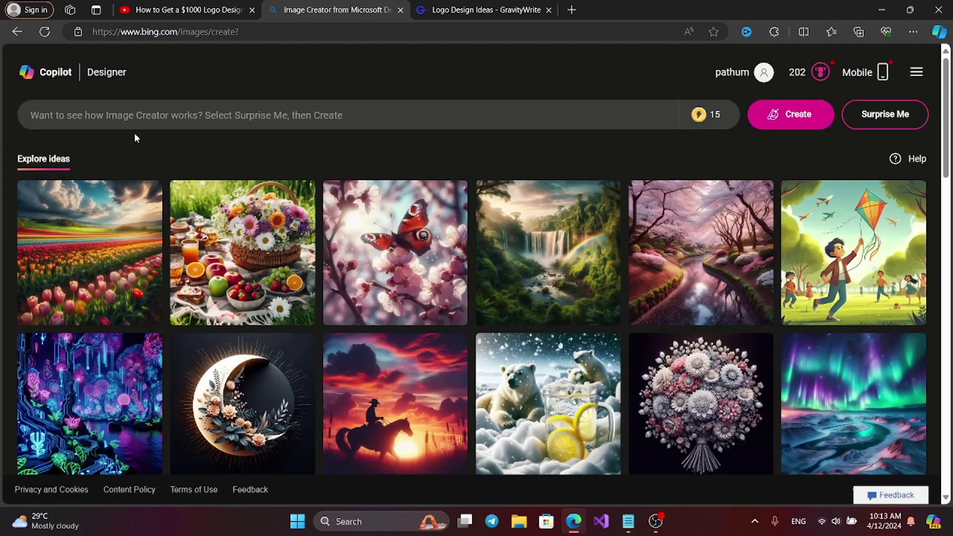
Paste the copied logo description as the image prompt and generate the images.
{"action": "left_click", "coordinate": [87, 118]}
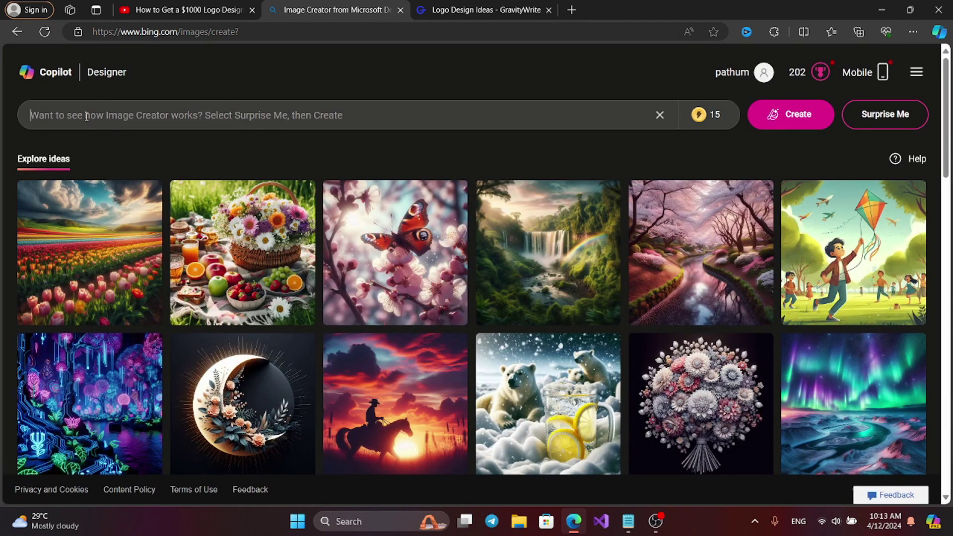
{"action": "key", "text": "ctrl+v"}
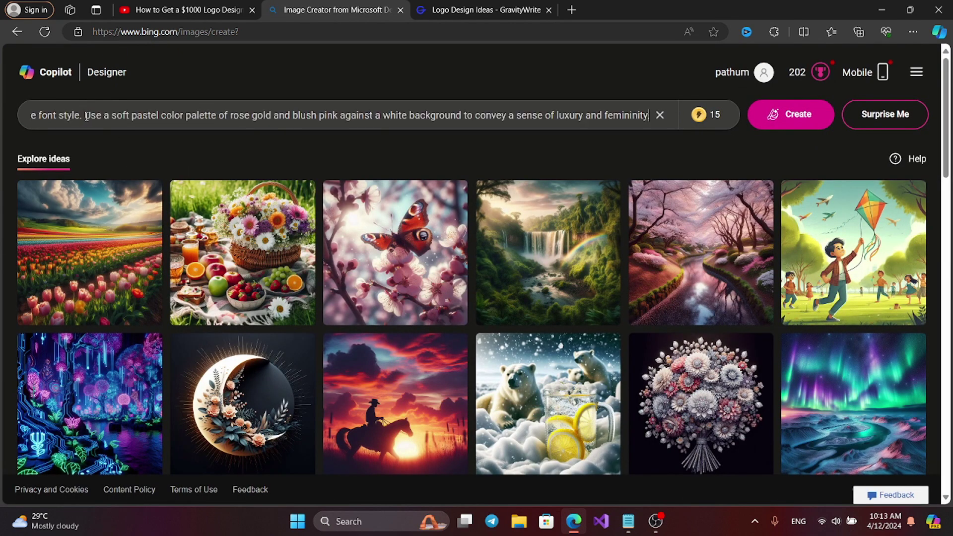
{"action": "left_click", "coordinate": [773, 117]}
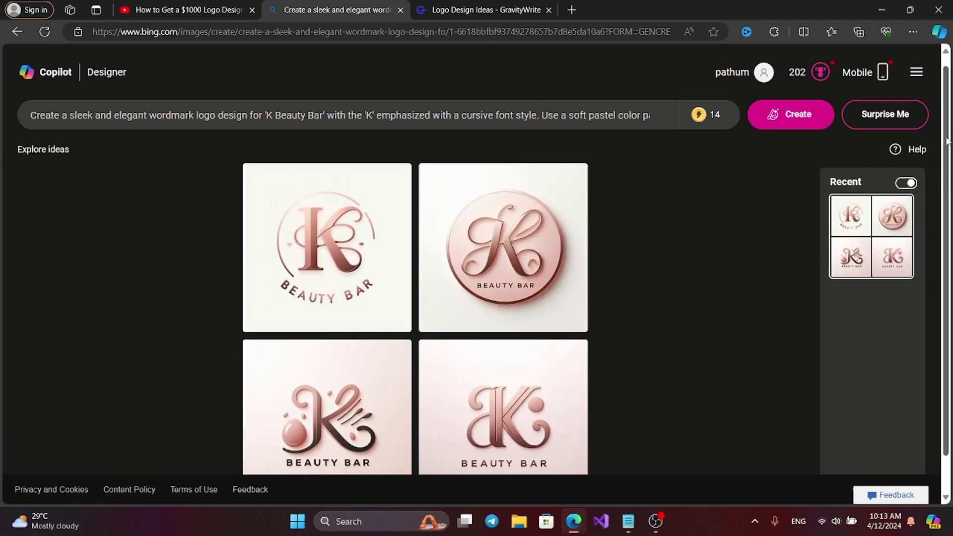
Open the generated Beauty Bar logo with the K on a solid pink disc and download it.
{"action": "scroll", "coordinate": [949, 130], "scroll_direction": "down", "scroll_amount": 1}
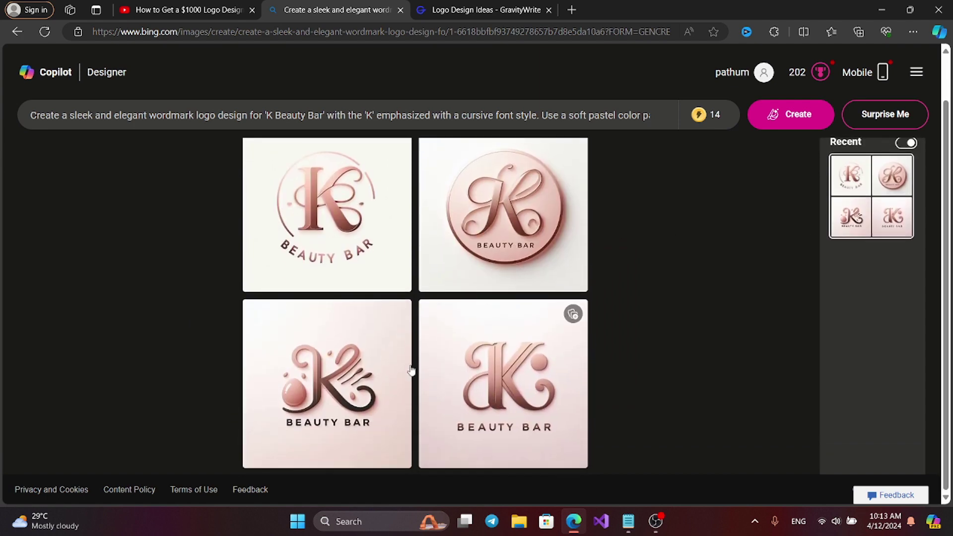
{"action": "left_click", "coordinate": [508, 242]}
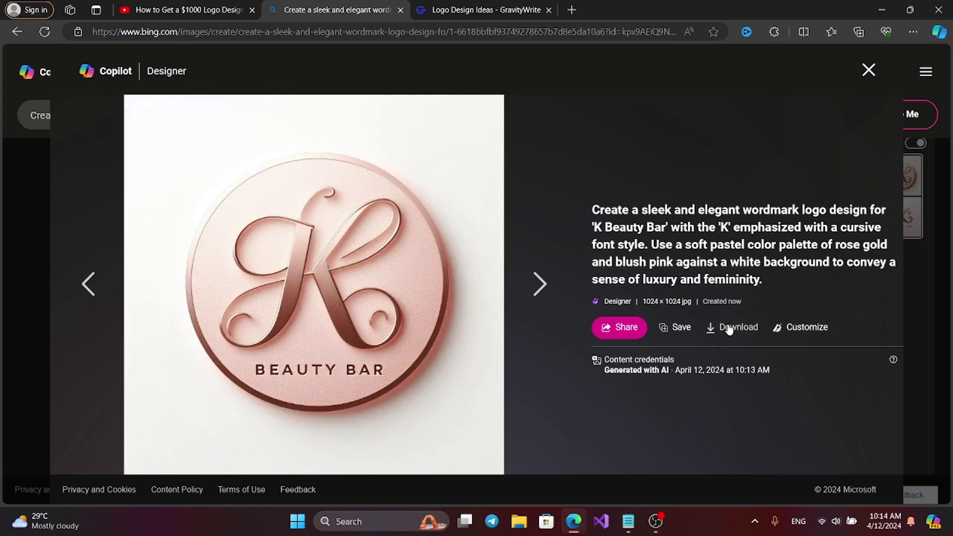
{"action": "left_click", "coordinate": [728, 330]}
{"action": "left_click", "coordinate": [590, 88]}
Search the web for "bg remove" in a new browser tab to reach the remove.bg site.
{"action": "left_click", "coordinate": [571, 10]}
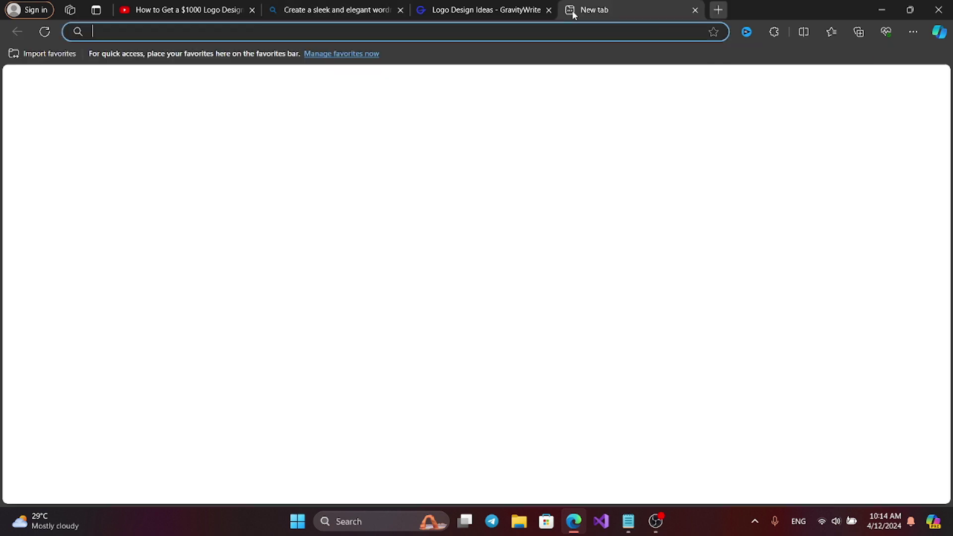
{"action": "type", "text": "b"}
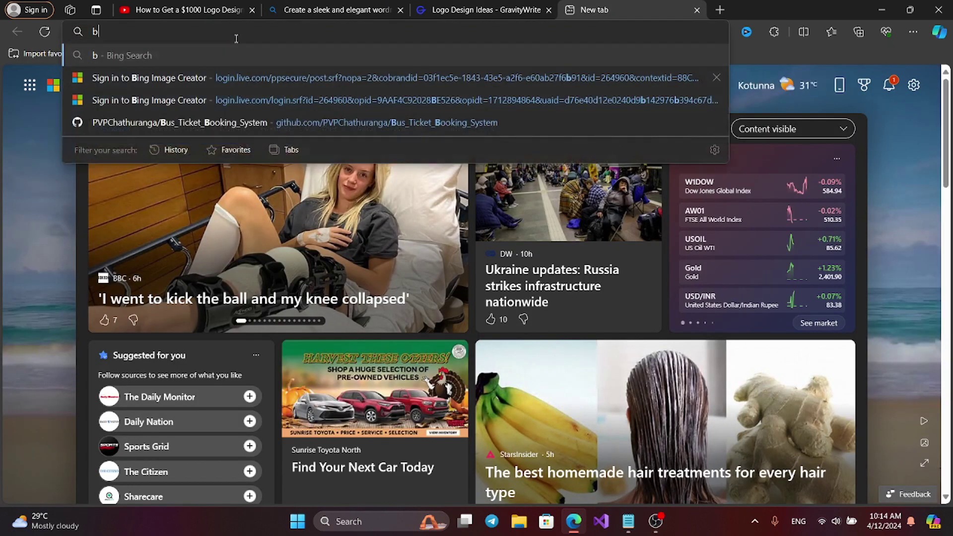
{"action": "type", "text": "g"}
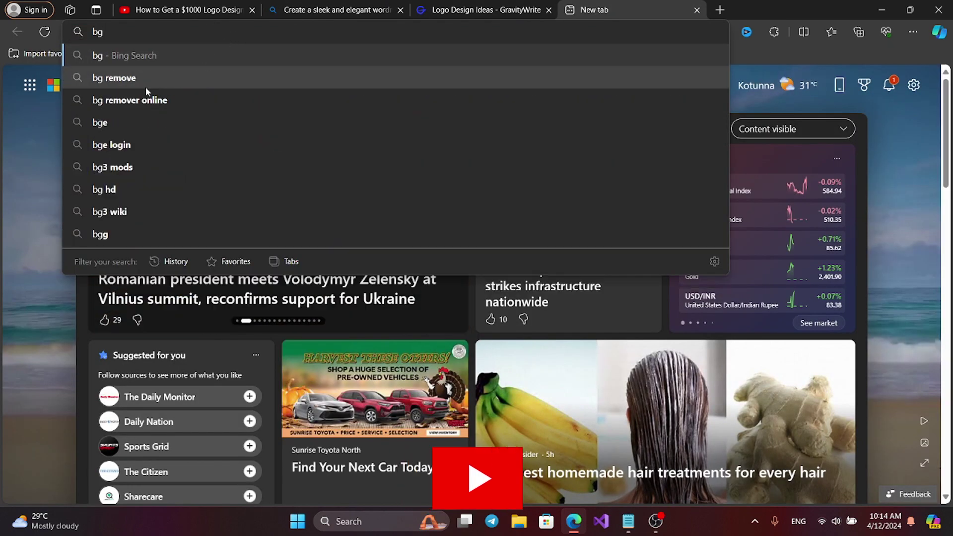
{"action": "left_click", "coordinate": [135, 79]}
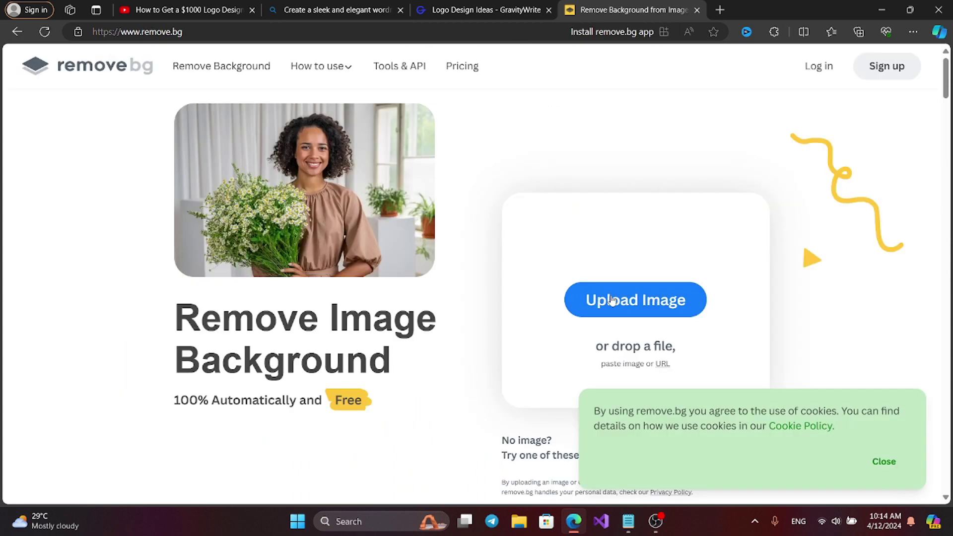
Upload the newest logo image from the Downloads folder to remove.bg and download the 500 × 500 px background-free version.
{"action": "left_click", "coordinate": [611, 300]}
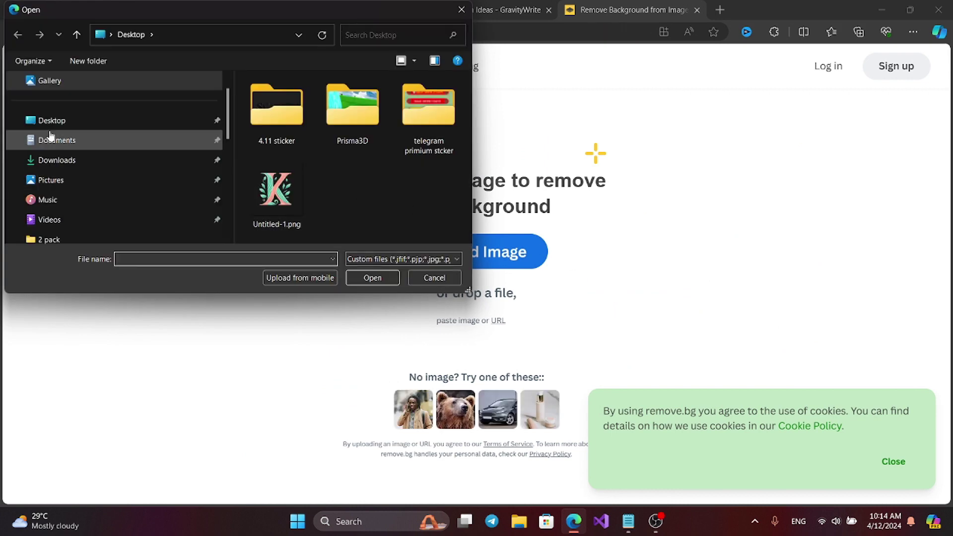
{"action": "left_click", "coordinate": [57, 140]}
{"action": "left_click", "coordinate": [57, 160]}
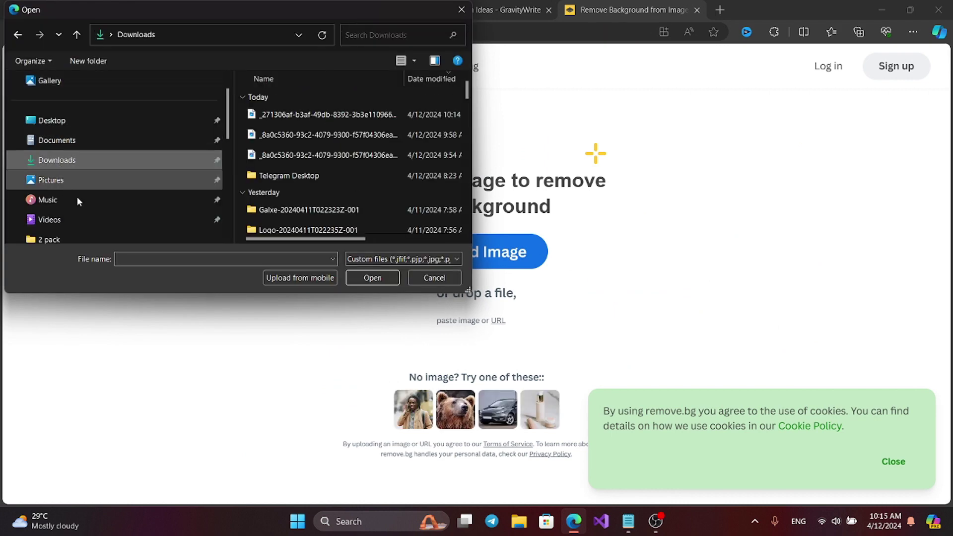
{"action": "left_click", "coordinate": [311, 114]}
{"action": "left_click", "coordinate": [370, 277]}
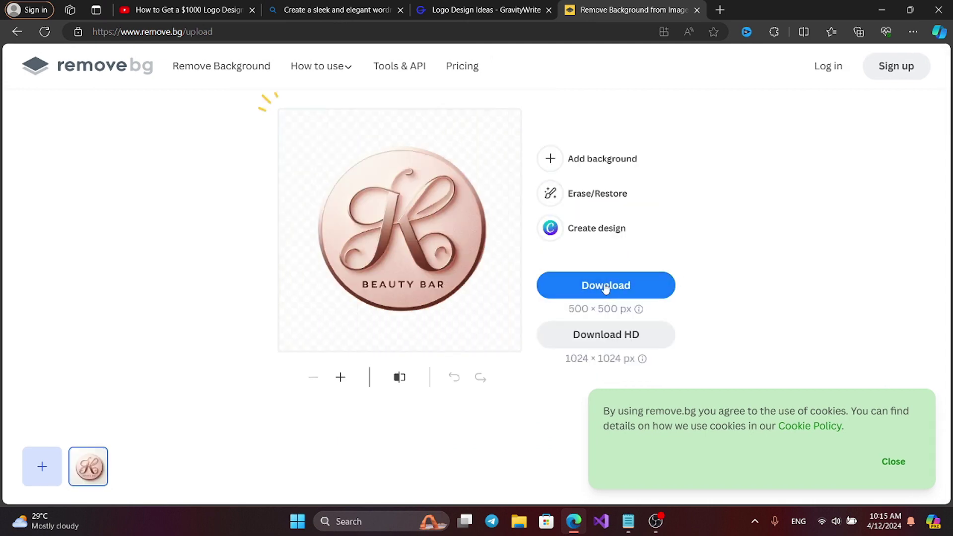
{"action": "left_click", "coordinate": [605, 285]}
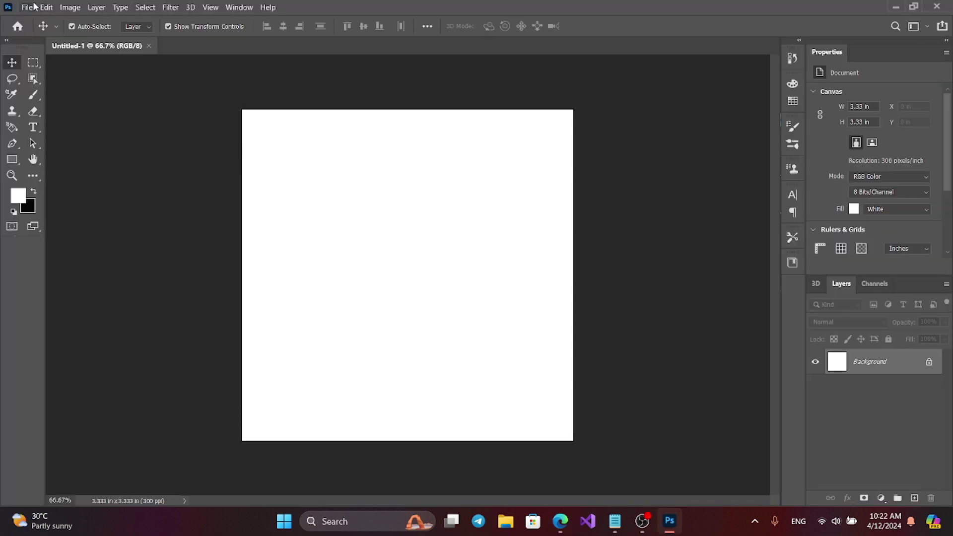
Switch to Photoshop and place the removebg-preview PNG from the Downloads folder as an embedded image in the blank document.
{"action": "left_click", "coordinate": [27, 7]}
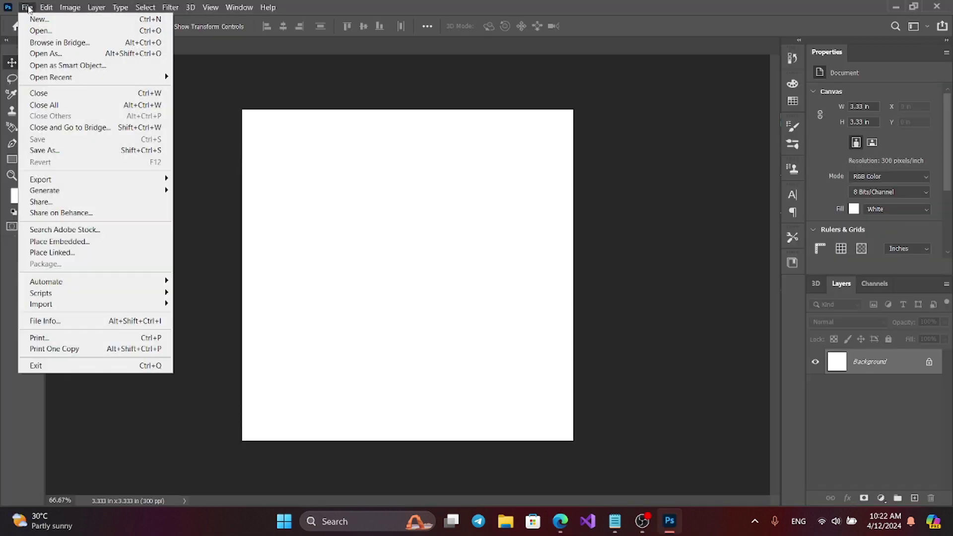
{"action": "left_click", "coordinate": [70, 241]}
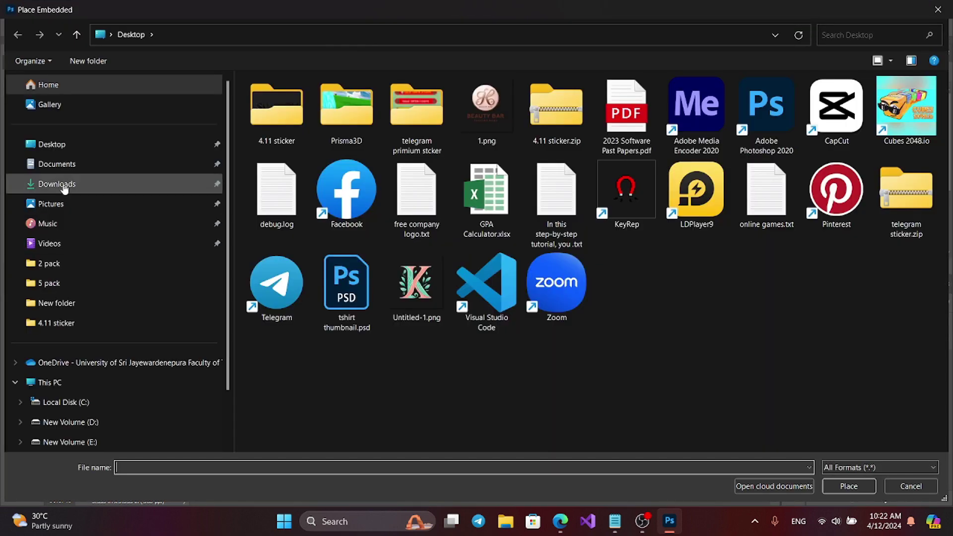
{"action": "left_click", "coordinate": [62, 184]}
{"action": "left_click", "coordinate": [295, 115]}
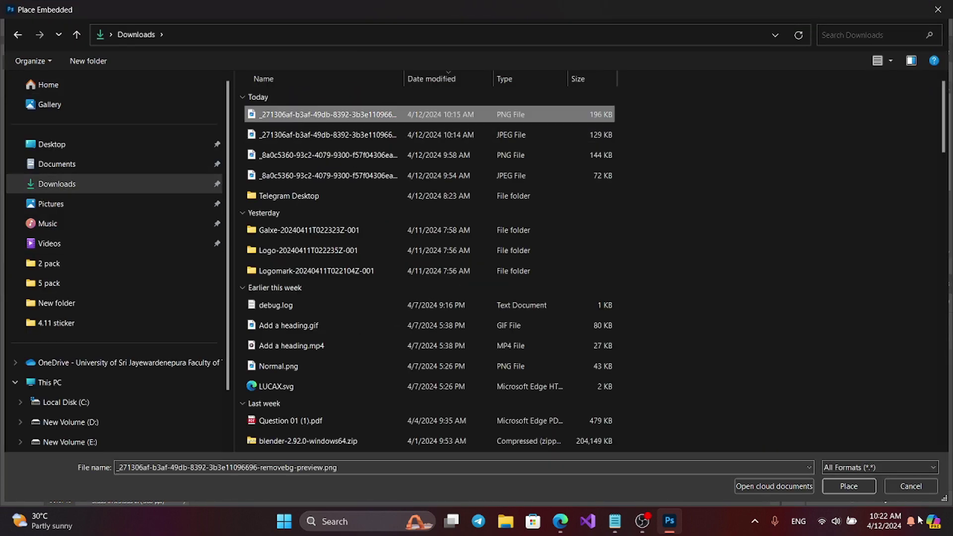
{"action": "left_click", "coordinate": [848, 485]}
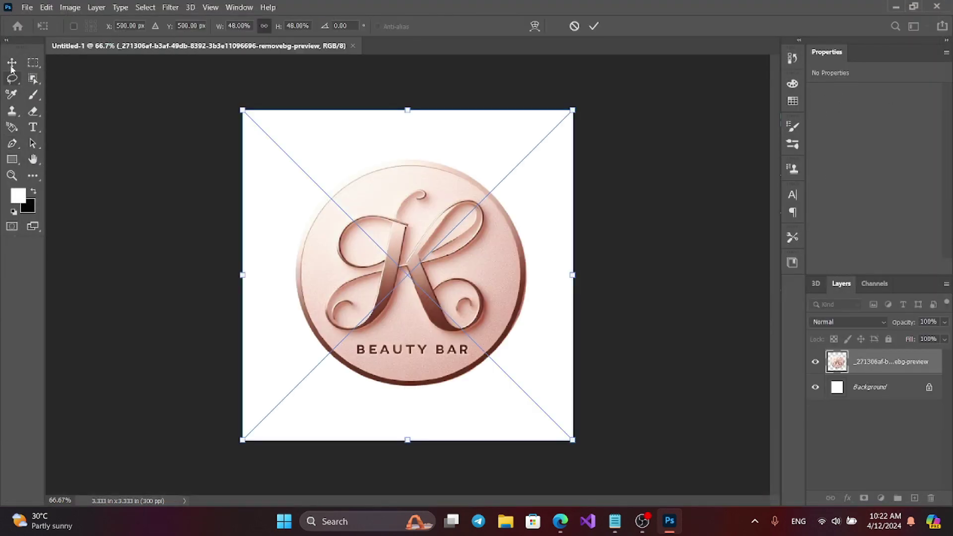
Scale the placed K logo to about 28.65% and move it to the upper centre of the canvas, then apply the transform.
{"action": "key", "text": "Return"}
{"action": "left_click", "coordinate": [526, 159]}
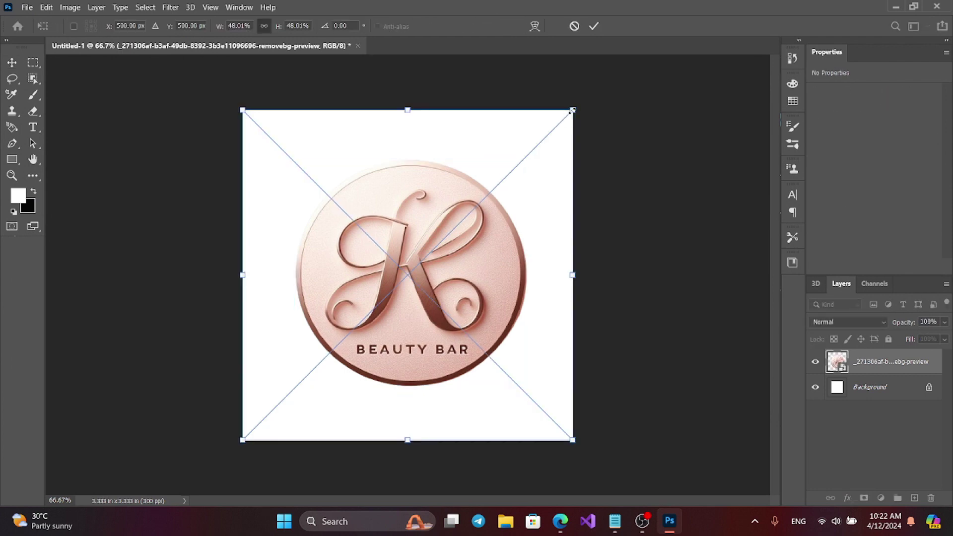
{"action": "left_click_drag", "start_coordinate": [573, 110], "coordinate": [511, 184]}
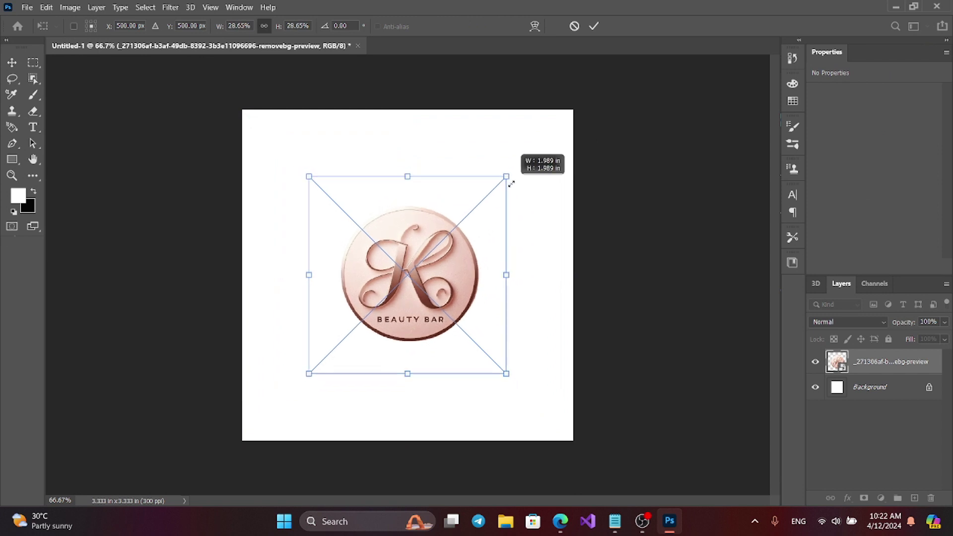
{"action": "left_click_drag", "start_coordinate": [429, 280], "coordinate": [427, 220]}
{"action": "left_click", "coordinate": [11, 62]}
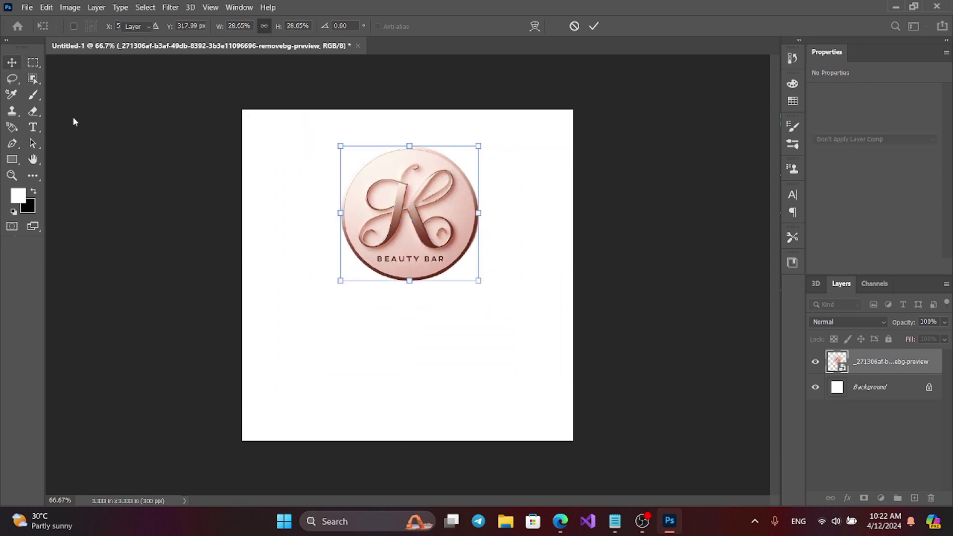
{"action": "left_click", "coordinate": [205, 204]}
Add a dark red BEAUTY BAR text in nevis Bold beneath the emblem and scale it to about 2.1 in wide.
{"action": "left_click", "coordinate": [34, 127]}
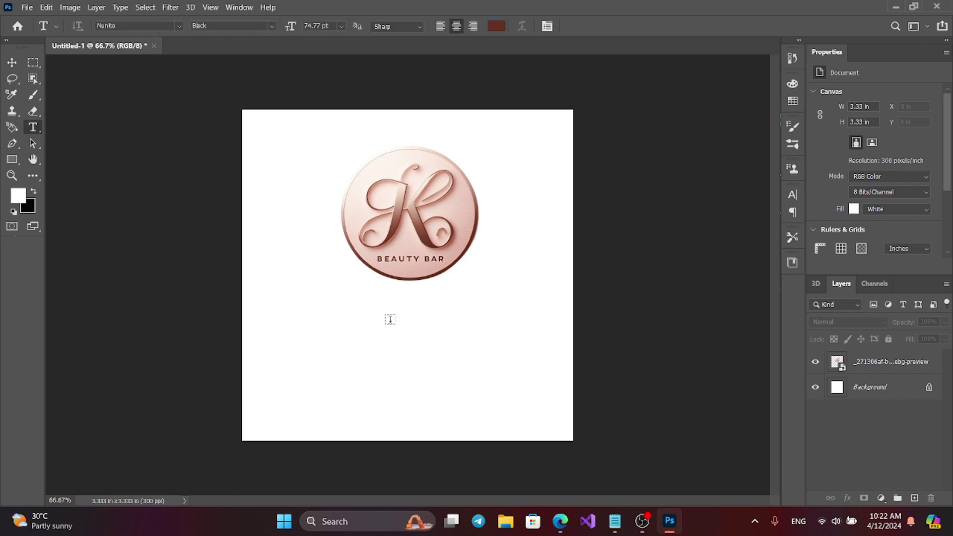
{"action": "left_click", "coordinate": [389, 319]}
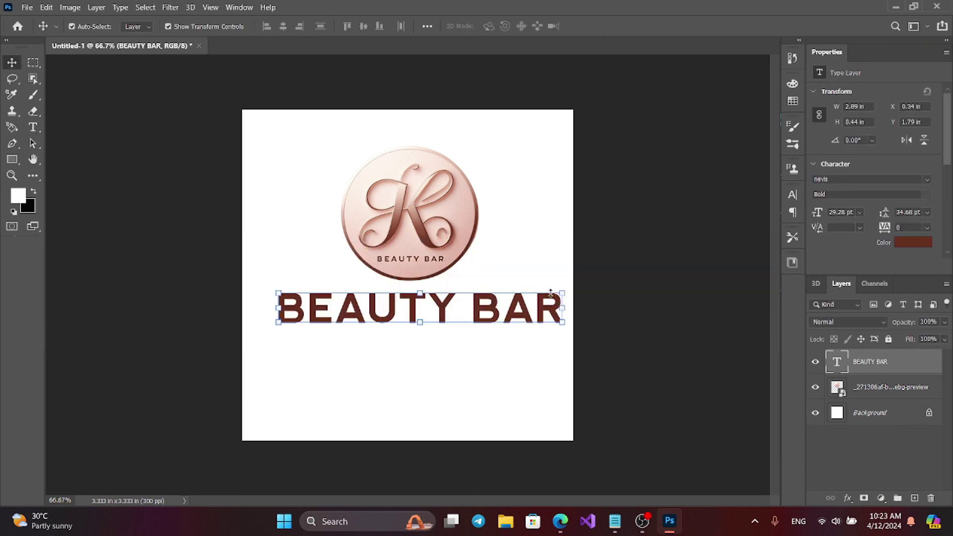
{"action": "left_click_drag", "start_coordinate": [559, 294], "coordinate": [525, 303]}
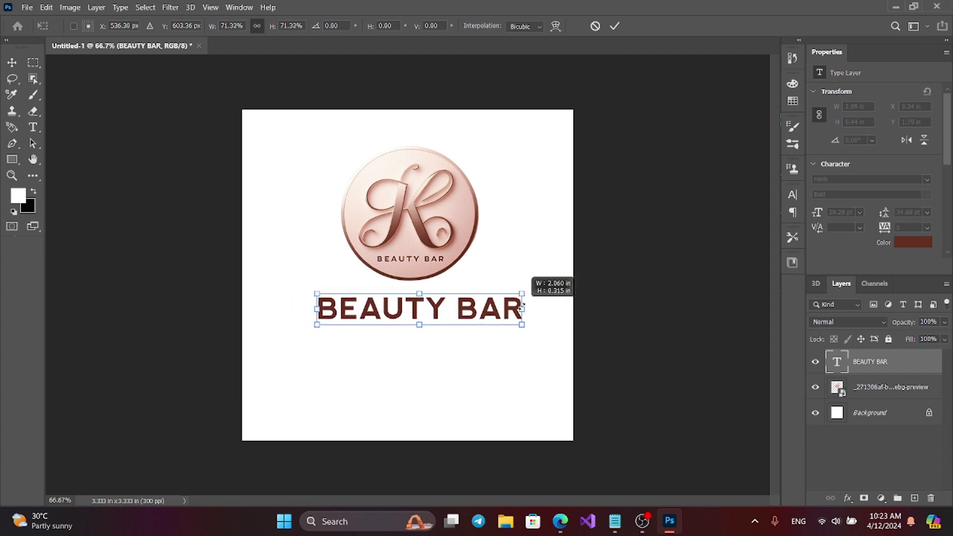
{"action": "key", "text": "Return"}
Duplicate the large BEAUTY BAR text directly below itself and replace the copy's wording with TAGLINE NERE.
{"action": "left_click_drag", "start_coordinate": [402, 307], "coordinate": [388, 342]}
{"action": "double_click", "coordinate": [388, 340]}
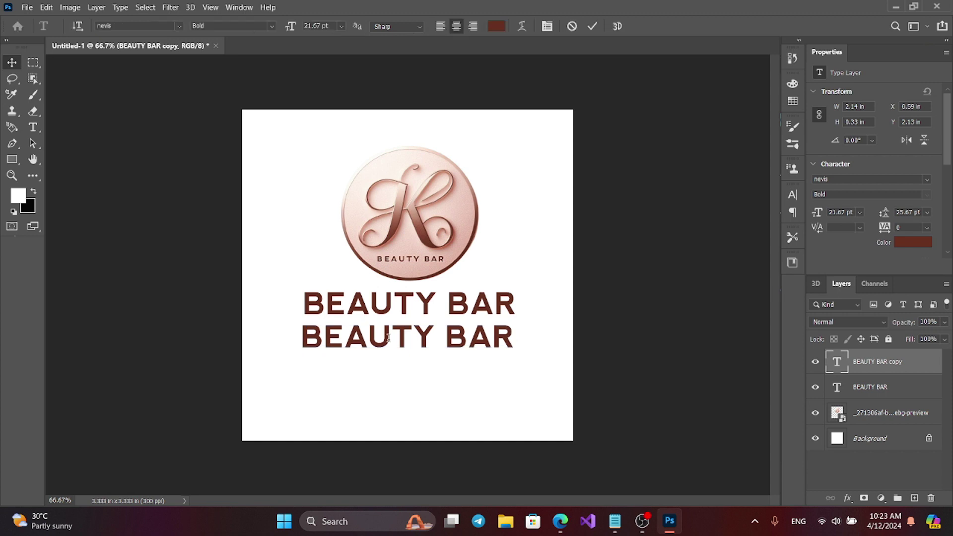
{"action": "key", "text": "Caps_Lock"}
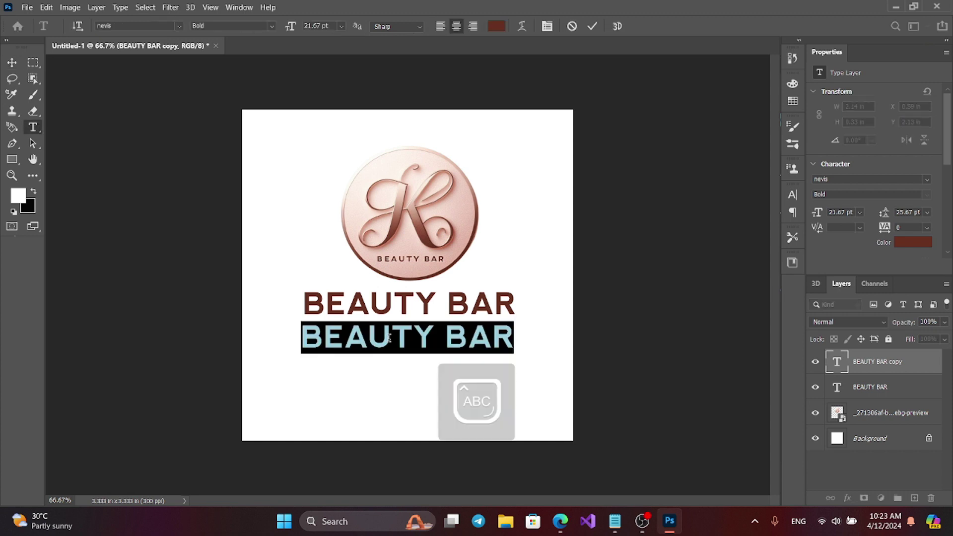
{"action": "type", "text": "TAGL"}
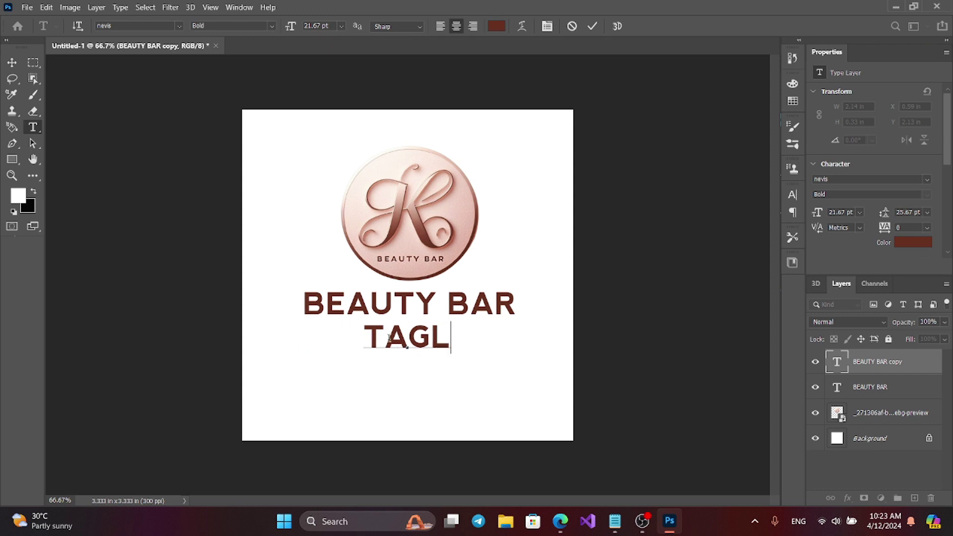
{"action": "type", "text": "INE NERE"}
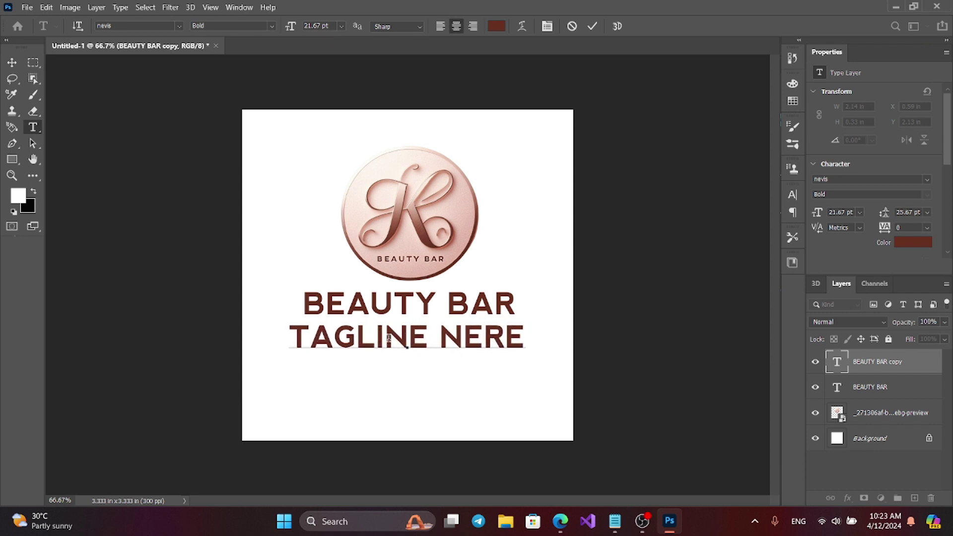
{"action": "key", "text": "Caps_Lock"}
{"action": "left_click", "coordinate": [12, 62]}
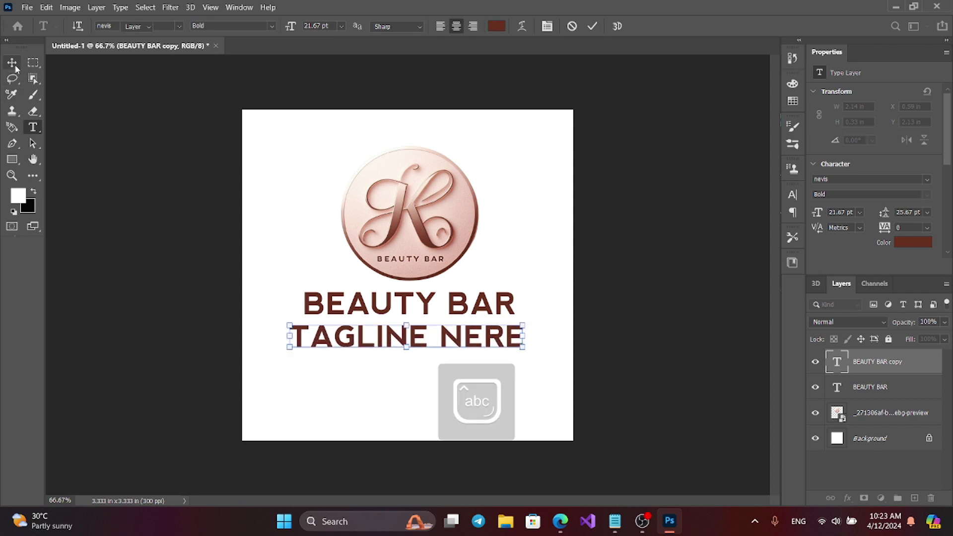
Set the tagline's font to Nunito Black and its tracking to 300.
{"action": "left_click", "coordinate": [926, 179]}
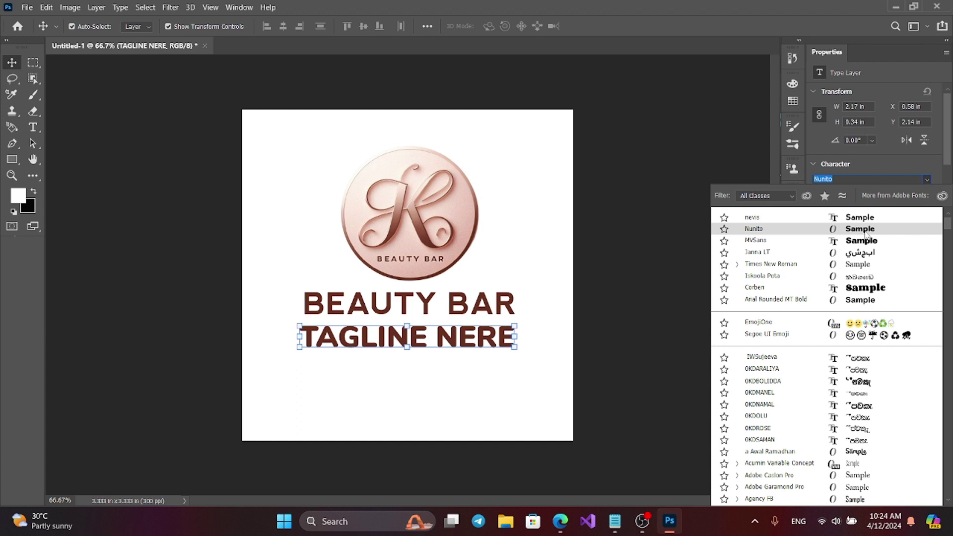
{"action": "left_click", "coordinate": [863, 231]}
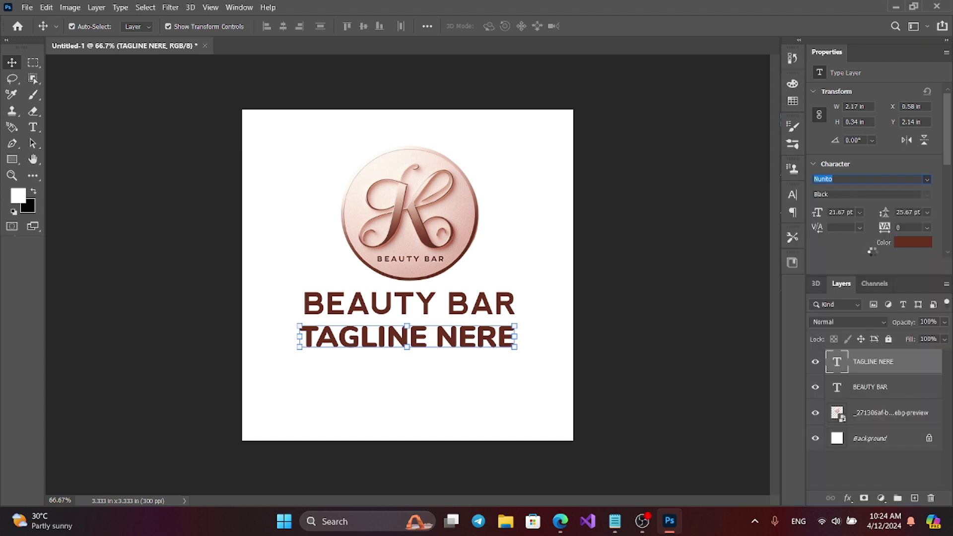
{"action": "left_click", "coordinate": [892, 226]}
{"action": "type", "text": "300"}
{"action": "key", "text": "Return"}
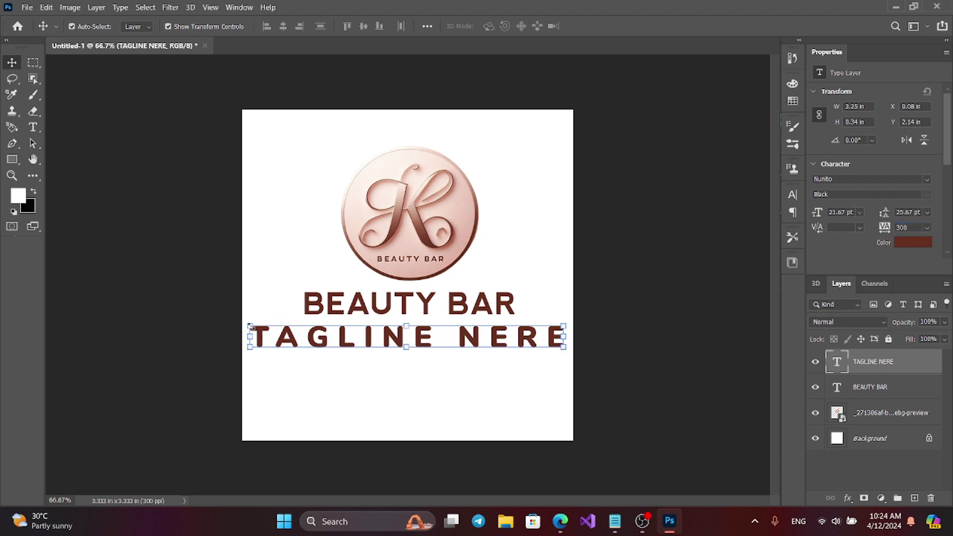
Scale the tagline to about 1.48 in wide and move it up closer beneath the large BEAUTY BAR text.
{"action": "key", "text": "ctrl+t"}
{"action": "left_click_drag", "start_coordinate": [252, 328], "coordinate": [341, 357]}
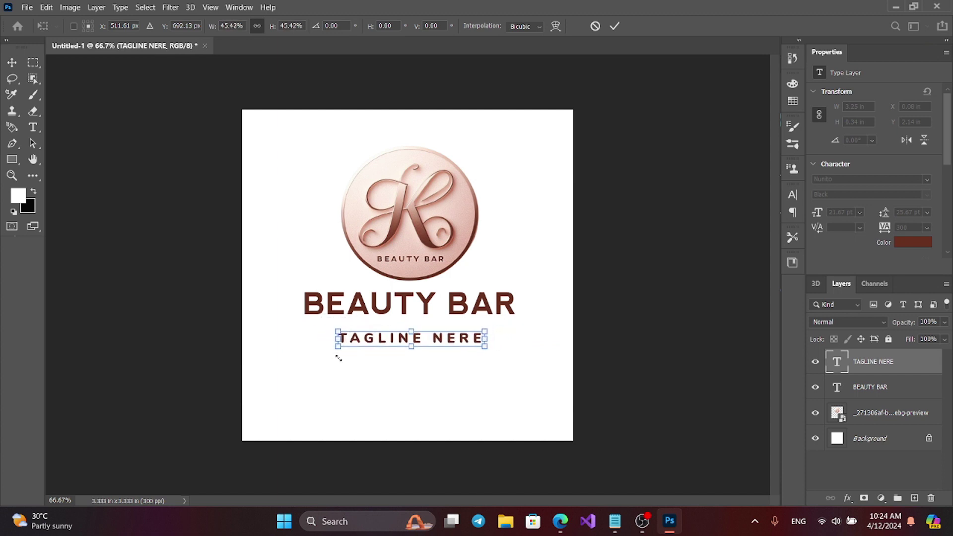
{"action": "left_click", "coordinate": [12, 66]}
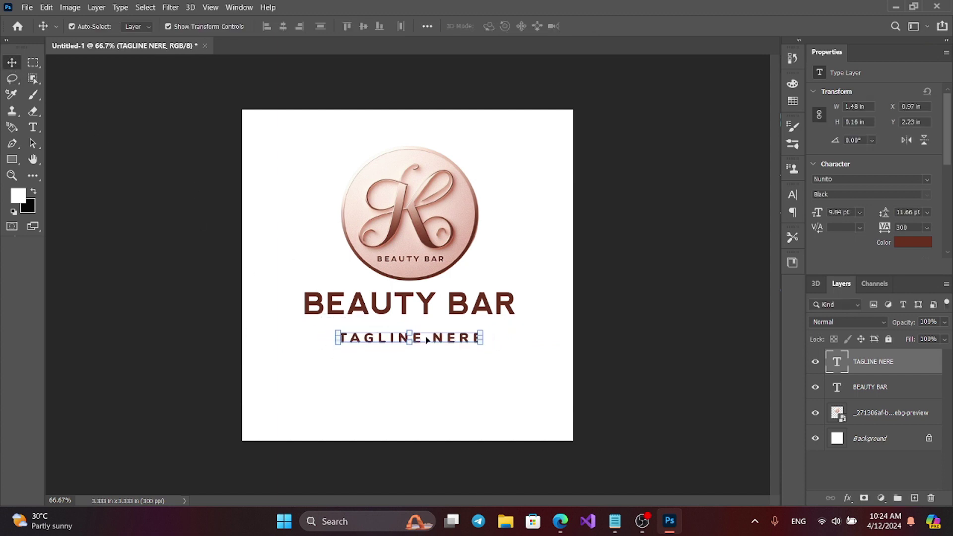
{"action": "left_click_drag", "start_coordinate": [428, 342], "coordinate": [425, 334]}
Rotate the tagline by about -0.47° and nudge it slightly upward under the BEAUTY BAR text.
{"action": "key", "text": "ctrl+t"}
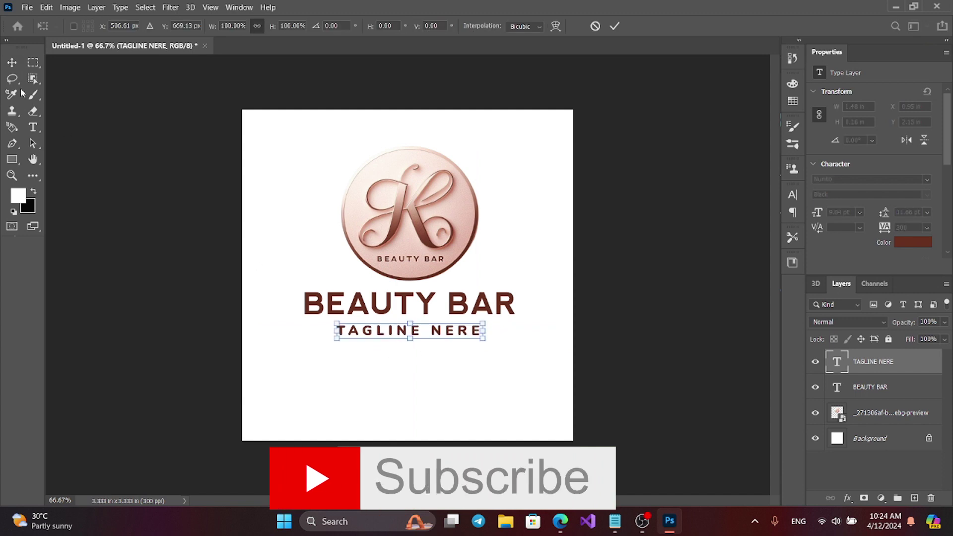
{"action": "left_click", "coordinate": [12, 64]}
{"action": "left_click", "coordinate": [390, 337]}
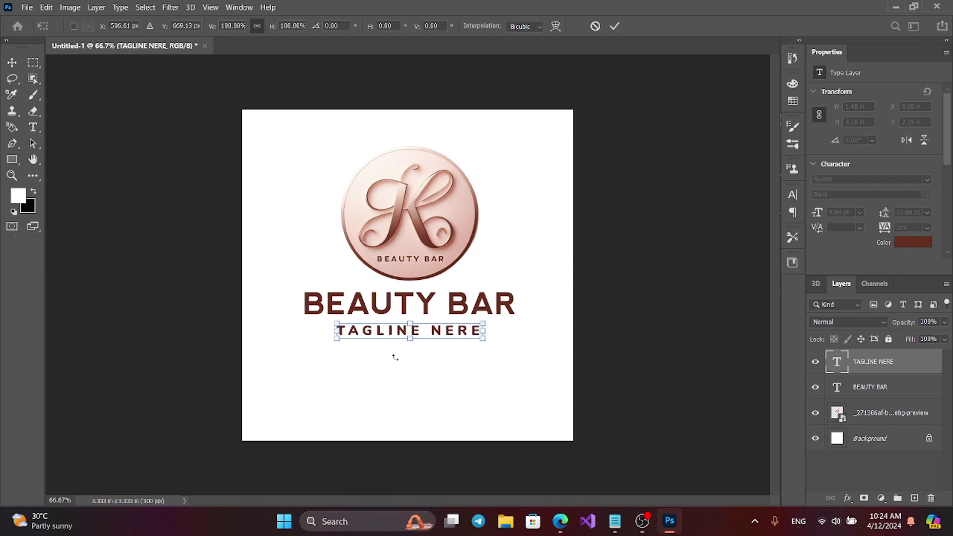
{"action": "left_click_drag", "start_coordinate": [395, 358], "coordinate": [395, 356]}
{"action": "left_click", "coordinate": [12, 63]}
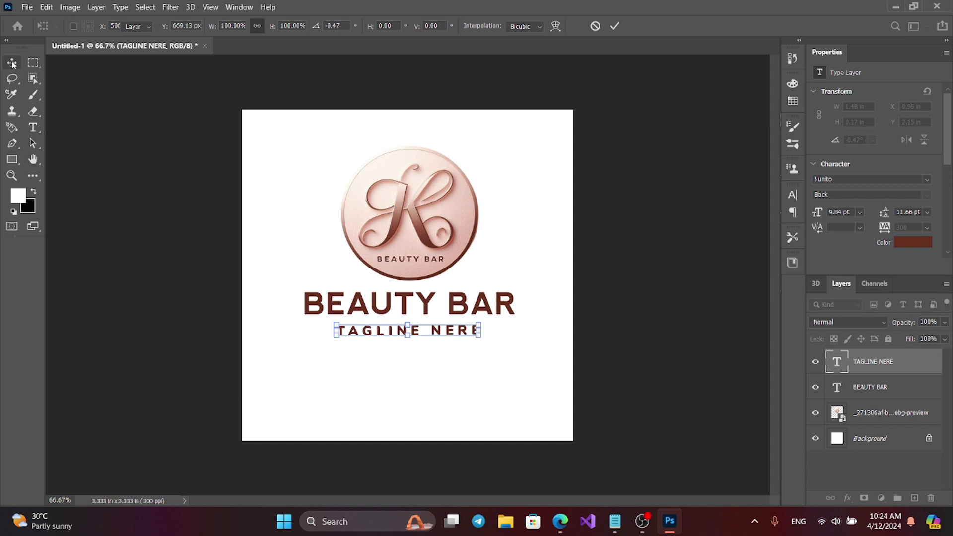
{"action": "left_click", "coordinate": [264, 188]}
{"action": "left_click_drag", "start_coordinate": [400, 337], "coordinate": [401, 335]}
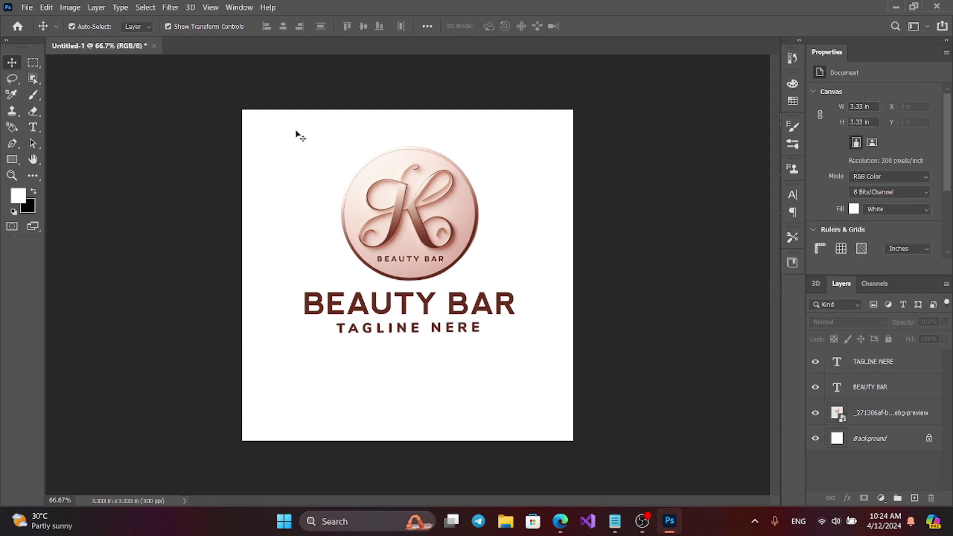
Select the emblem and both text layers together and align their horizontal centres.
{"action": "left_click_drag", "start_coordinate": [298, 121], "coordinate": [464, 352]}
{"action": "left_click", "coordinate": [291, 77]}
{"action": "left_click_drag", "start_coordinate": [300, 148], "coordinate": [344, 157]}
{"action": "left_click_drag", "start_coordinate": [361, 193], "coordinate": [487, 366]}
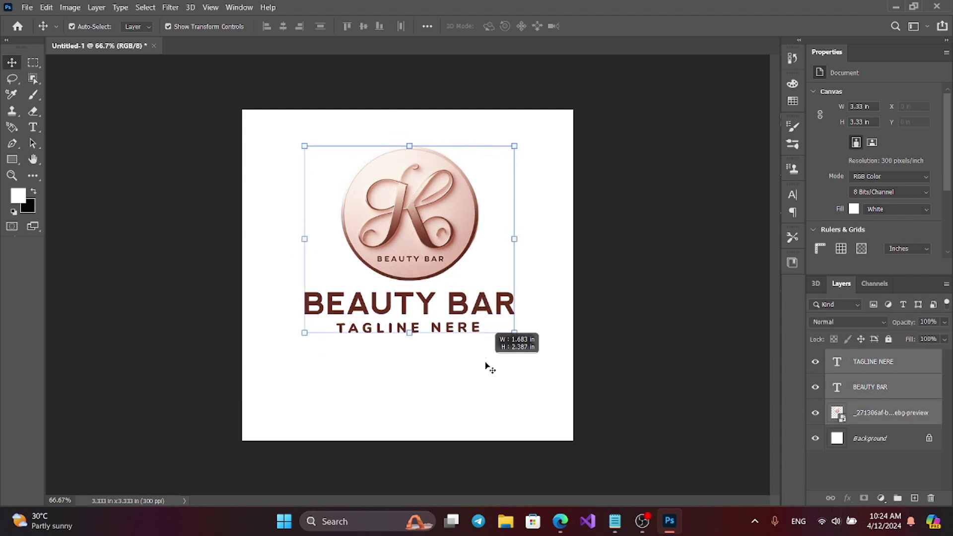
{"action": "left_click", "coordinate": [283, 28]}
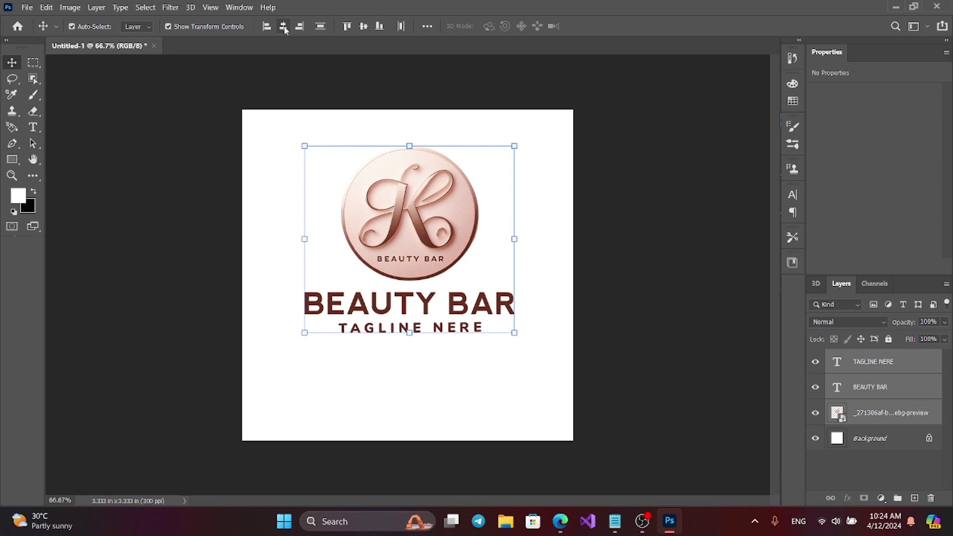
Select the emblem and both texts and move them down together to the centre of the canvas.
{"action": "left_click", "coordinate": [261, 183]}
{"action": "left_click_drag", "start_coordinate": [305, 134], "coordinate": [456, 338]}
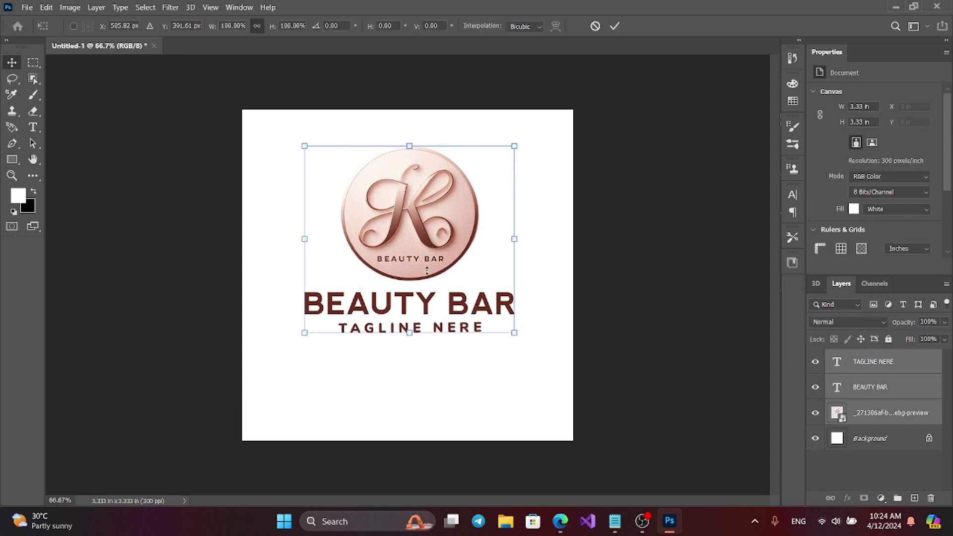
{"action": "left_click_drag", "start_coordinate": [415, 240], "coordinate": [415, 264]}
{"action": "left_click", "coordinate": [15, 65]}
{"action": "left_click", "coordinate": [64, 98]}
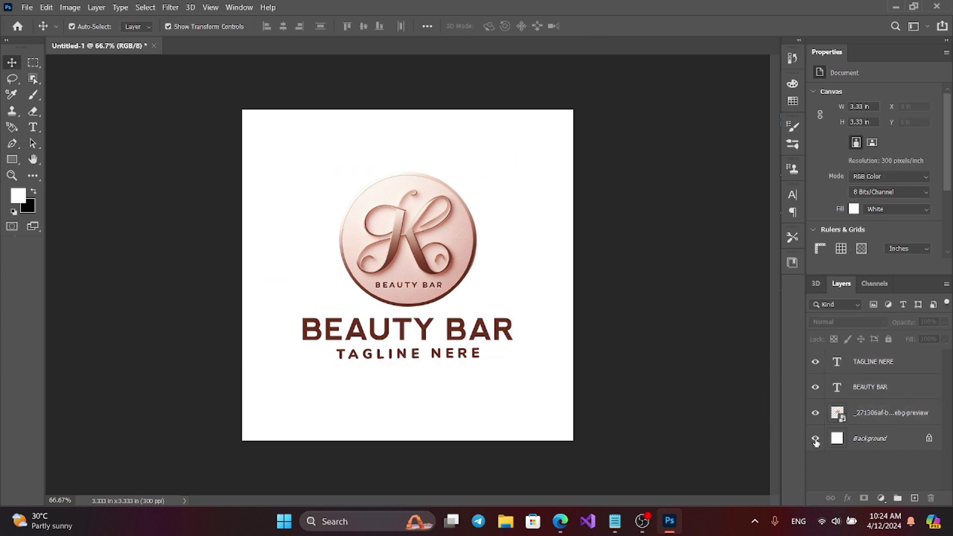
Hide the white Background layer and export the transparent logo as a PNG.
{"action": "left_click", "coordinate": [814, 438]}
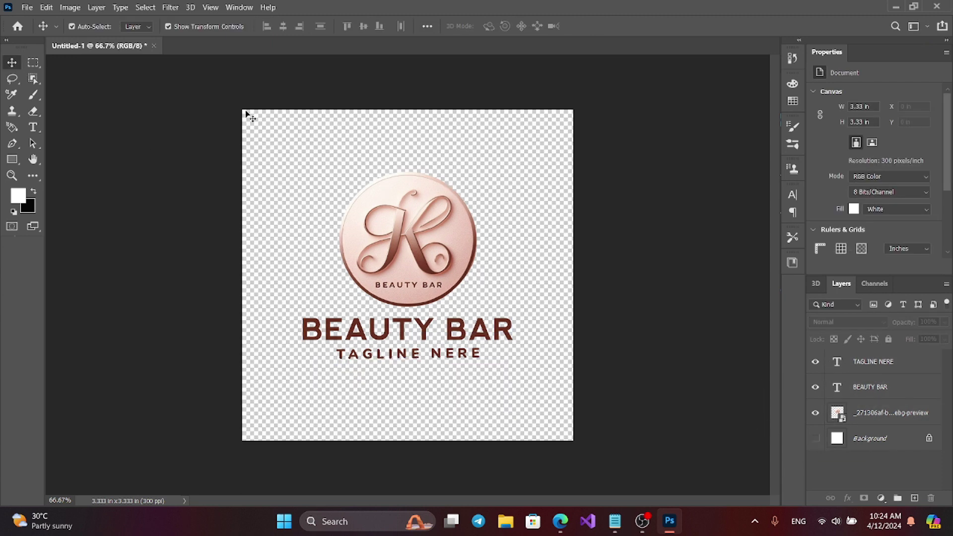
{"action": "left_click", "coordinate": [21, 8]}
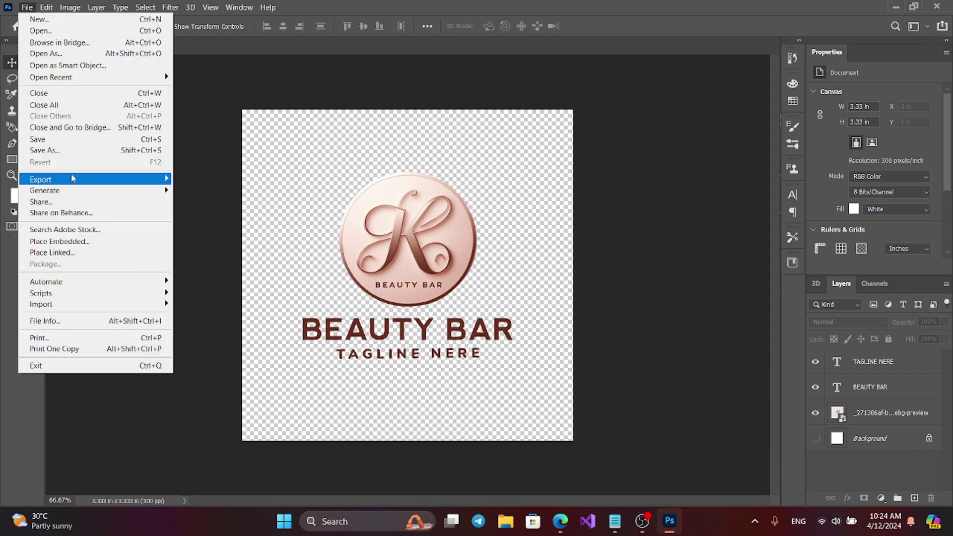
{"action": "mouse_move", "coordinate": [72, 178]}
{"action": "left_click", "coordinate": [198, 180]}
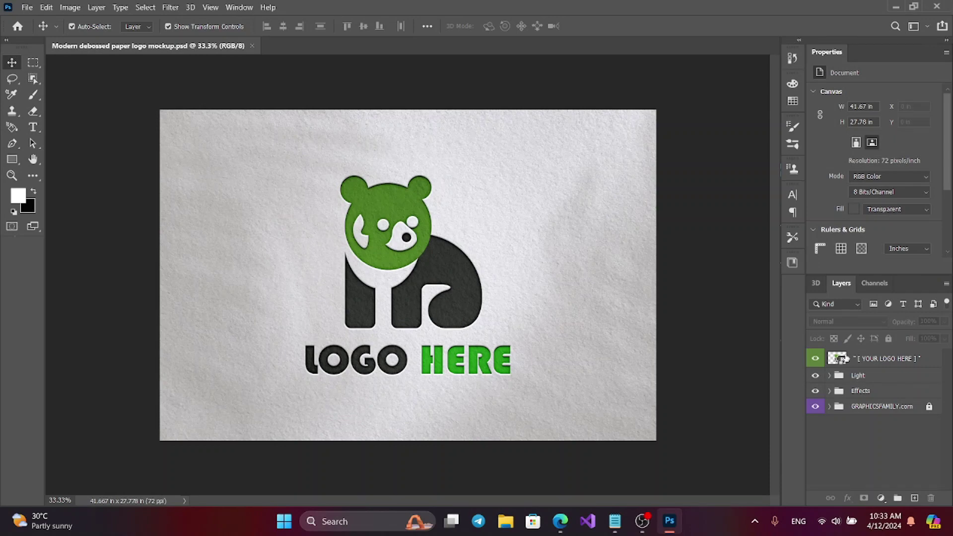
Open the "[ YOUR LOGO HERE ]" smart object of the debossed paper mockup and hide its GraphicsFamily placeholder layer.
{"action": "double_click", "coordinate": [838, 359]}
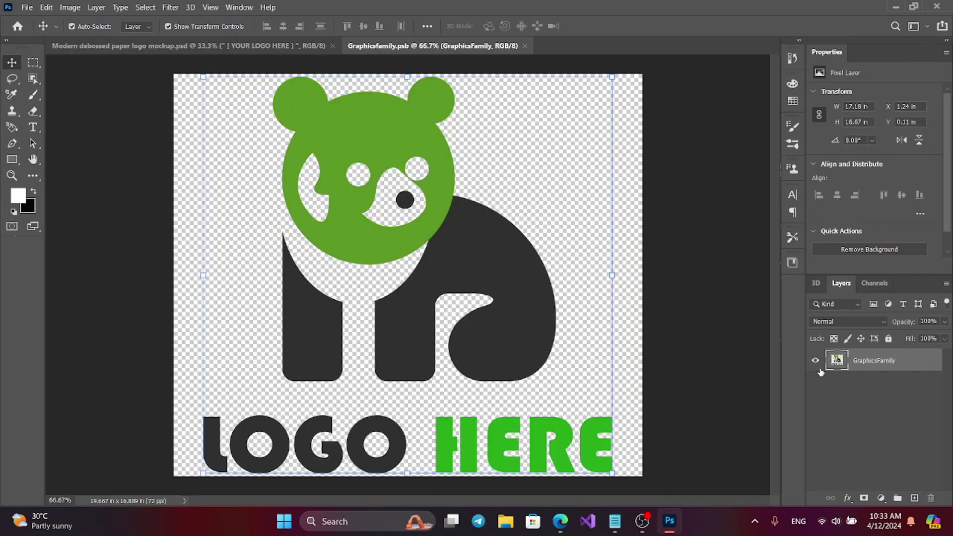
{"action": "left_click", "coordinate": [815, 362]}
Place 1.png from the Desktop as an embedded image in the smart object, then save and close Graphicsfamily.psb.
{"action": "left_click", "coordinate": [26, 7]}
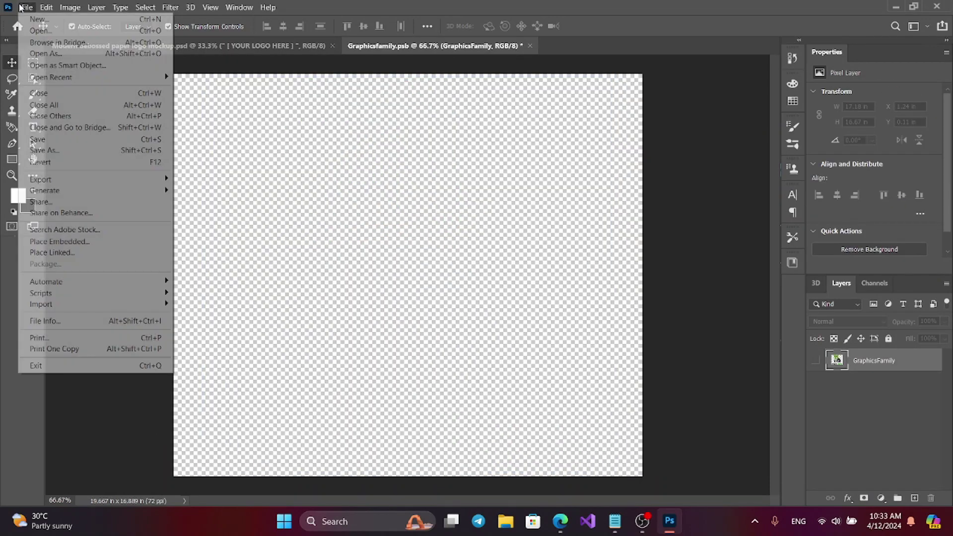
{"action": "left_click", "coordinate": [97, 241]}
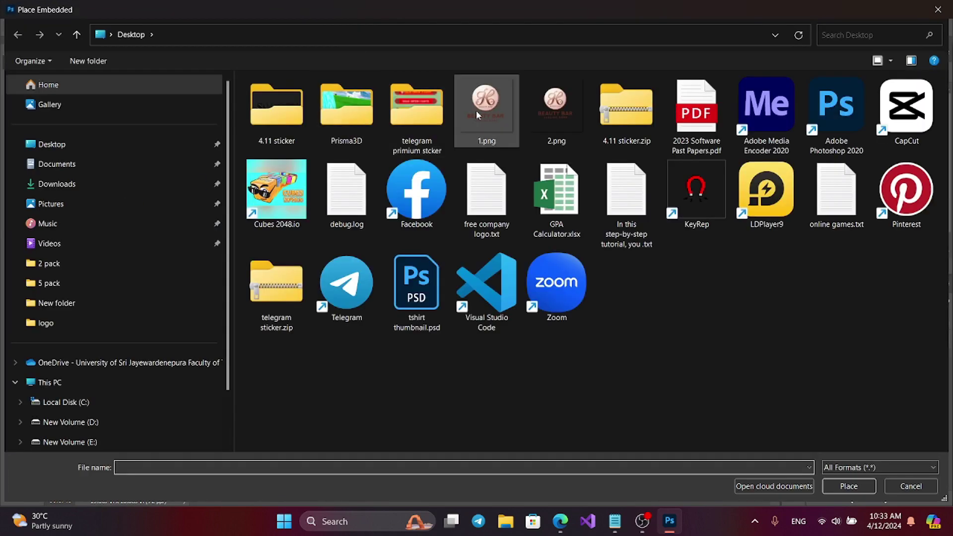
{"action": "left_click", "coordinate": [475, 115]}
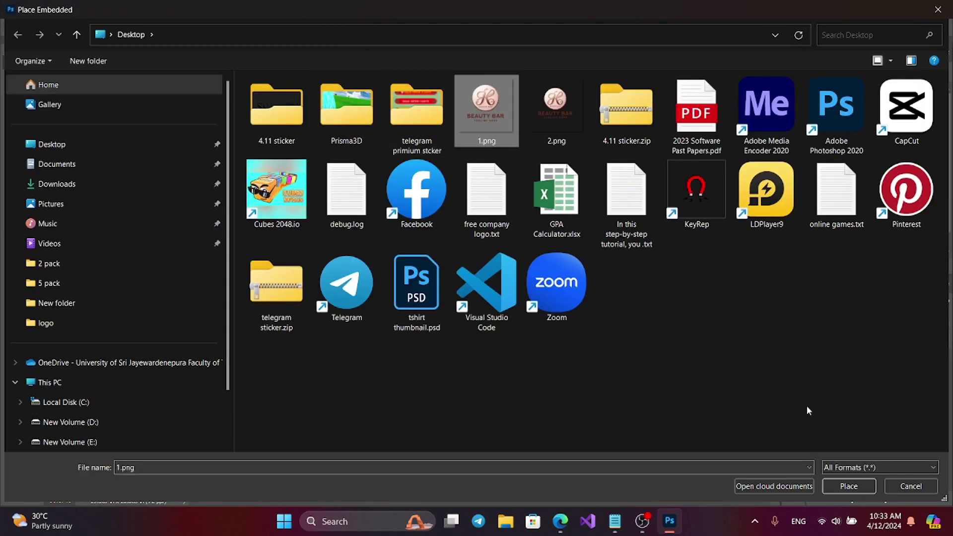
{"action": "left_click", "coordinate": [828, 480]}
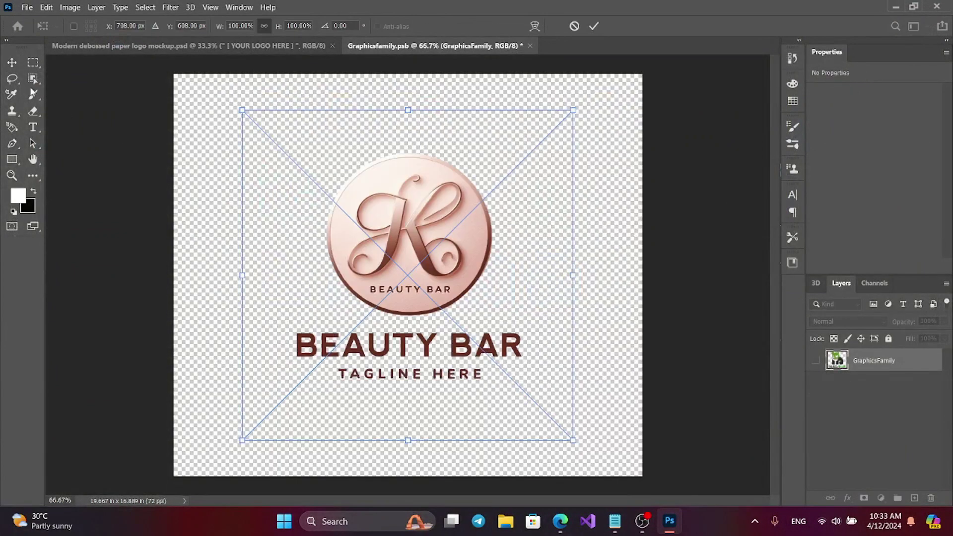
{"action": "left_click", "coordinate": [595, 26]}
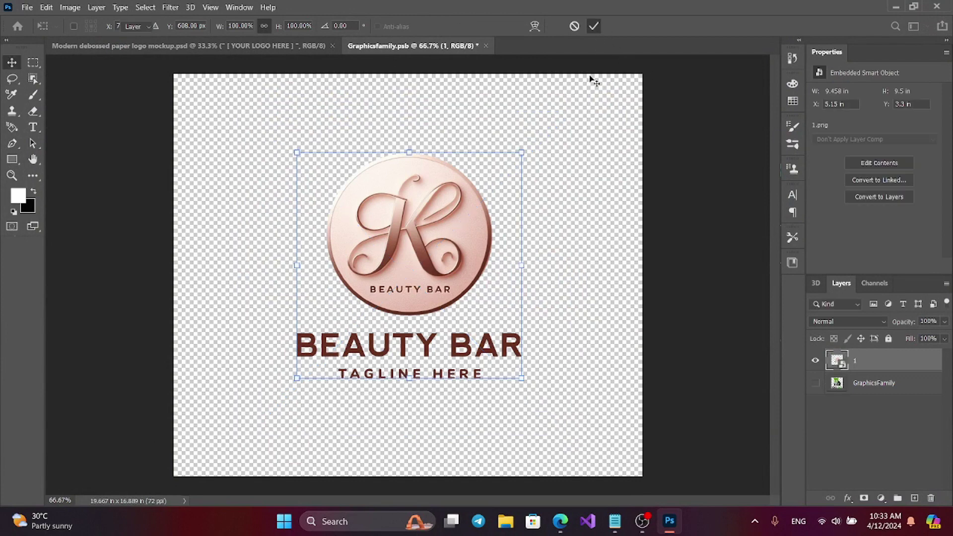
{"action": "left_click", "coordinate": [487, 46]}
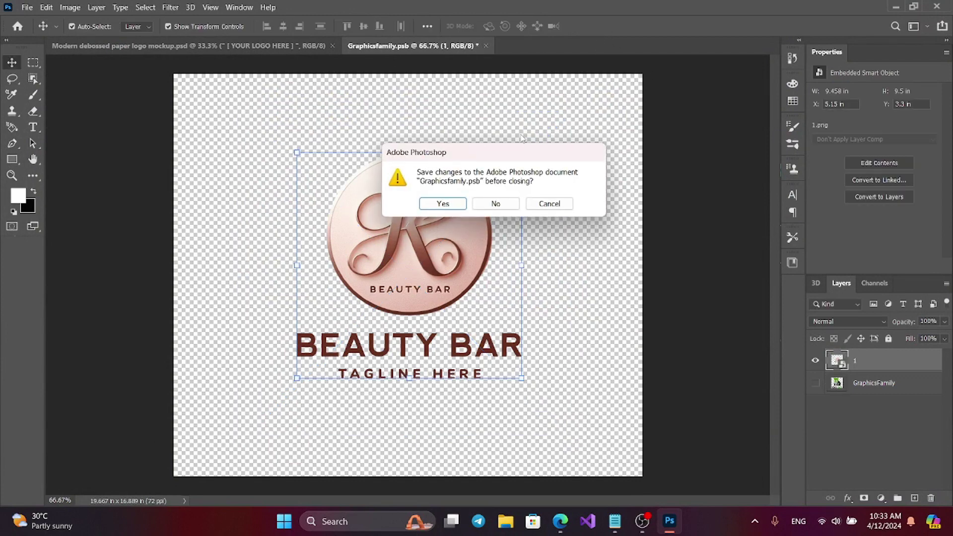
{"action": "left_click", "coordinate": [432, 202]}
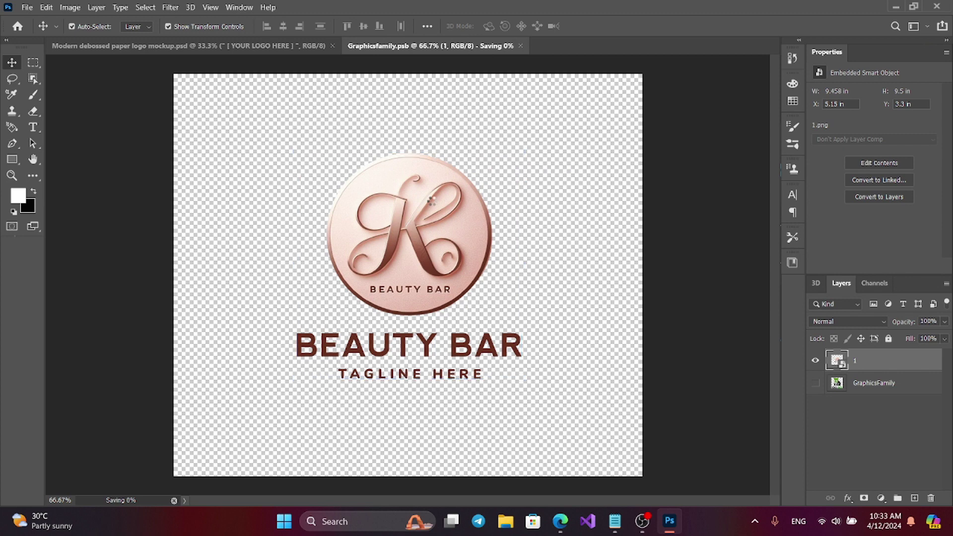